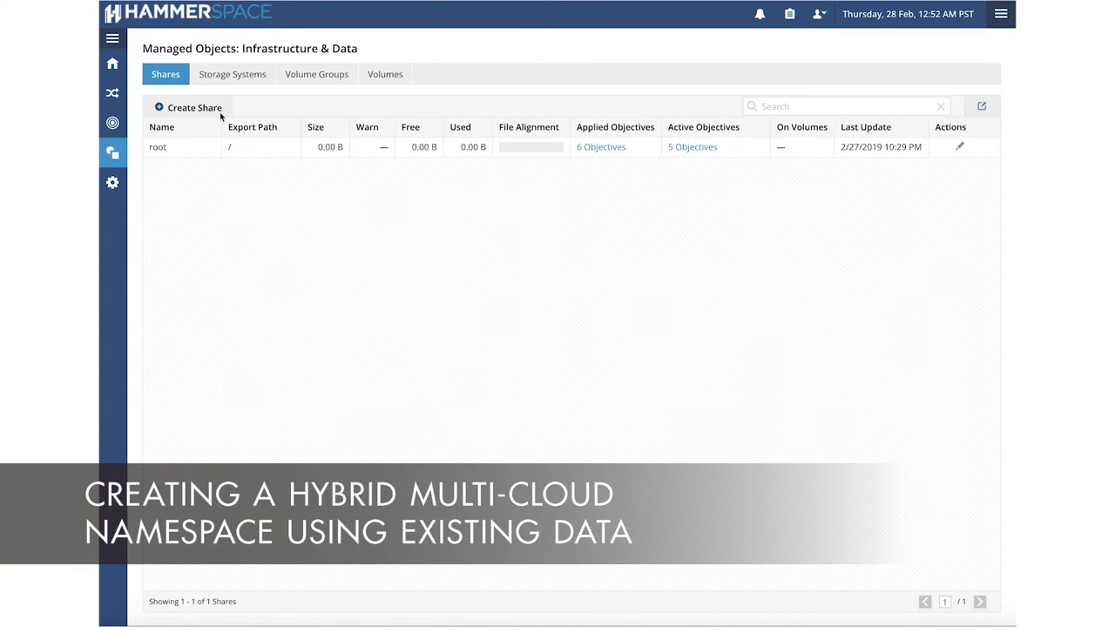
Start a new storage system named Isilon 8.1 of type EMC Isilon.
click(228, 76)
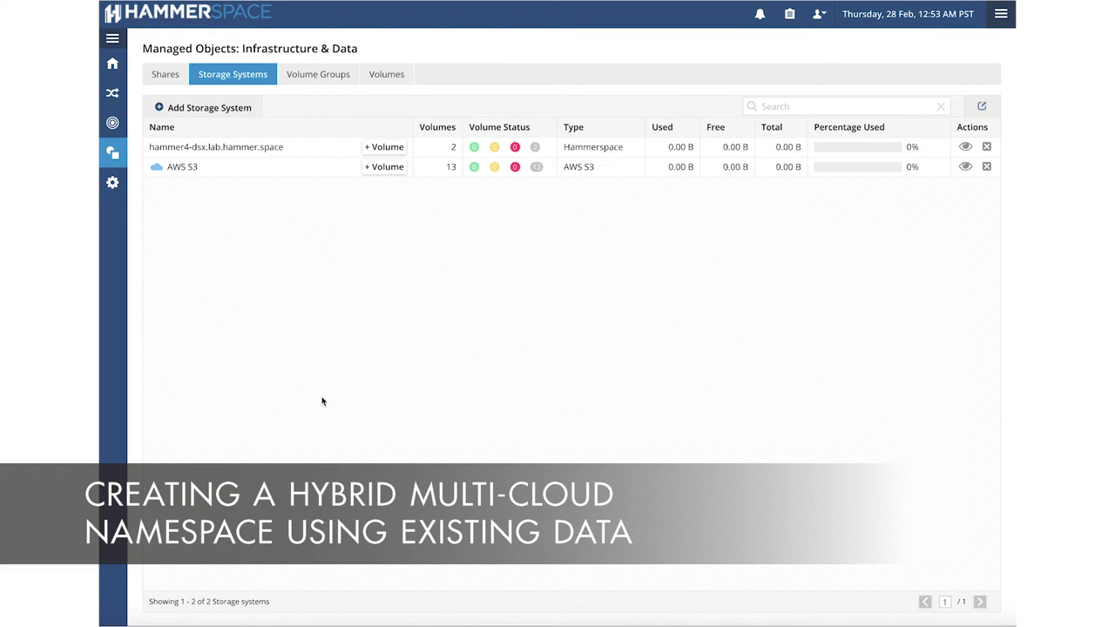
click(216, 108)
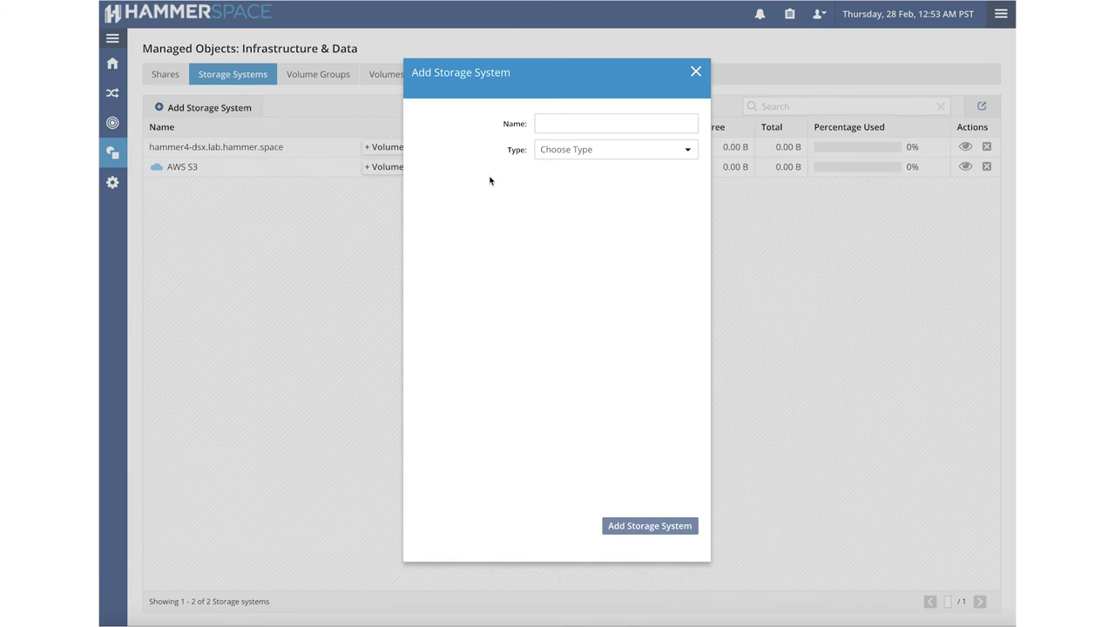
click(559, 122)
text(Isilon )
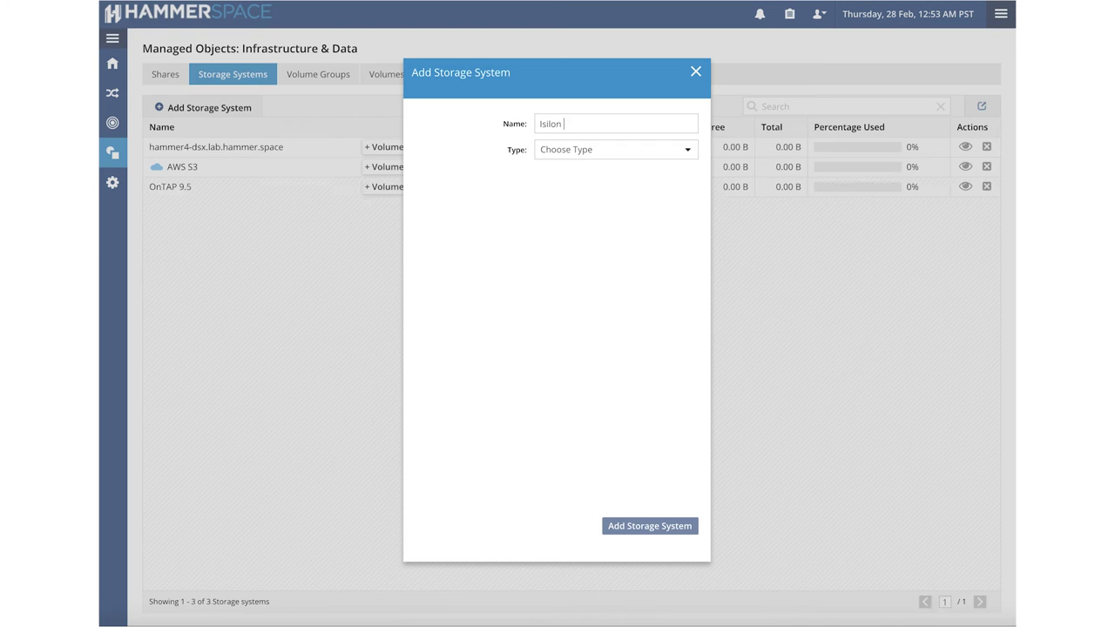
text(9)
key(BackSpace)
text(8.1)
click(587, 151)
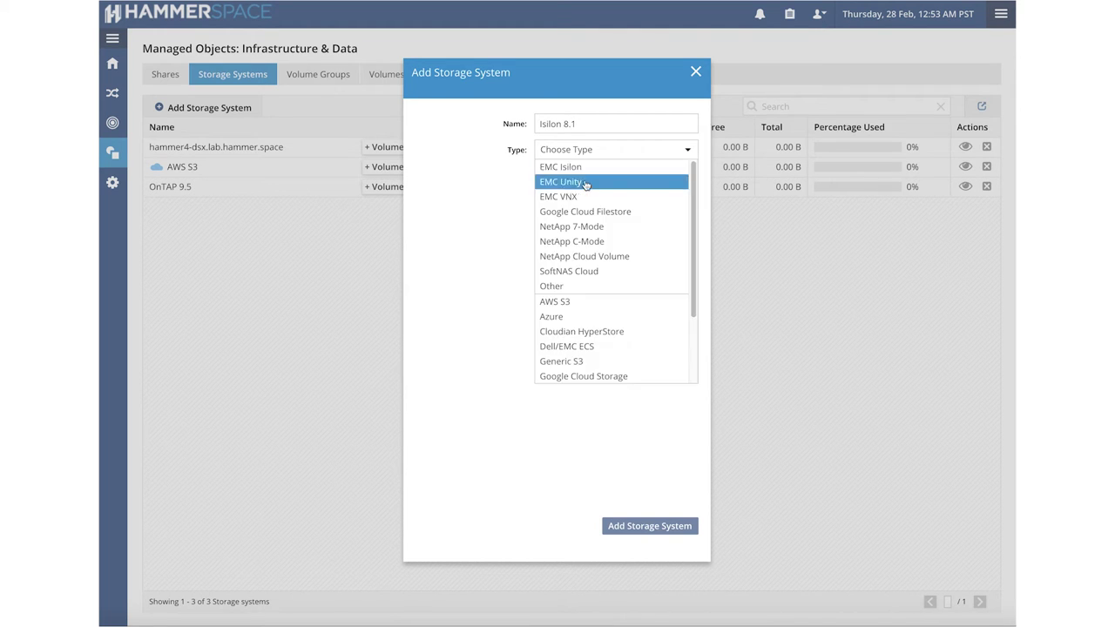
click(592, 167)
Give it IP 172.27.102.192, user admin, the account password and SNMP community Public, then add it.
click(581, 209)
text(17)
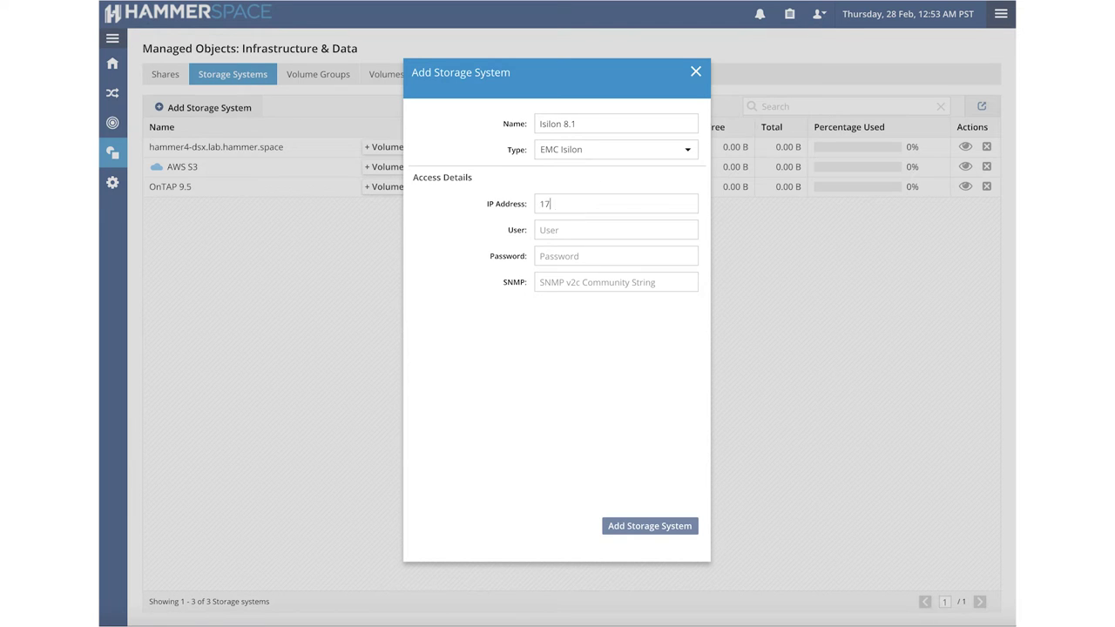
text(2.27.102.192)
key(Tab)
text(admin)
key(Tab)
text(***********)
key(Tab)
text(publ)
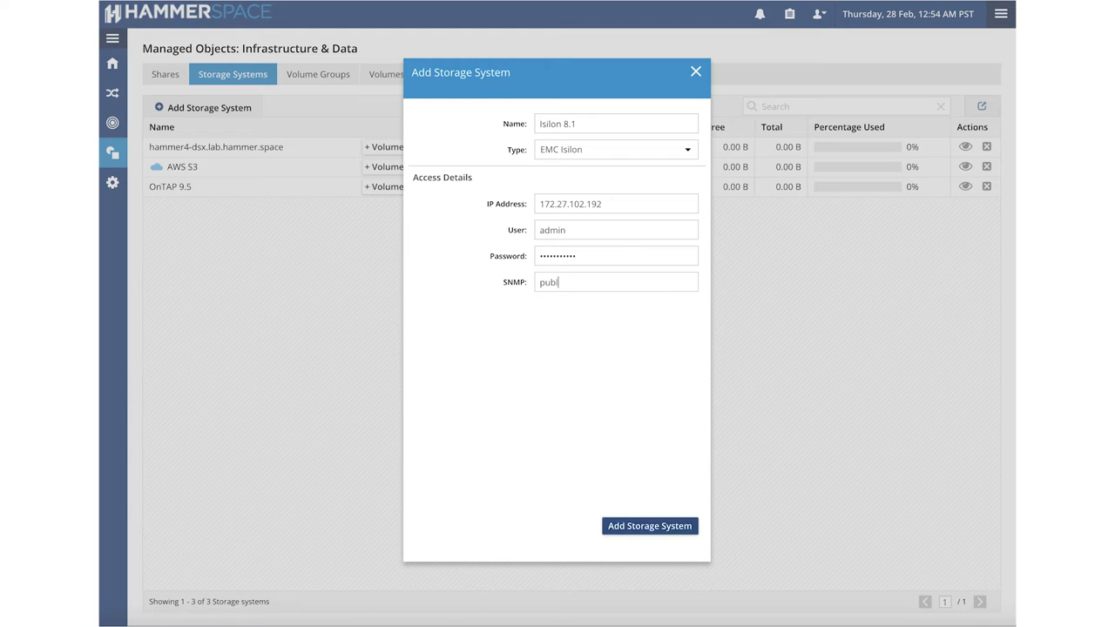
key(BackSpace)
key(BackSpace)
key(BackSpace)
key(BackSpace)
text(Public)
click(654, 526)
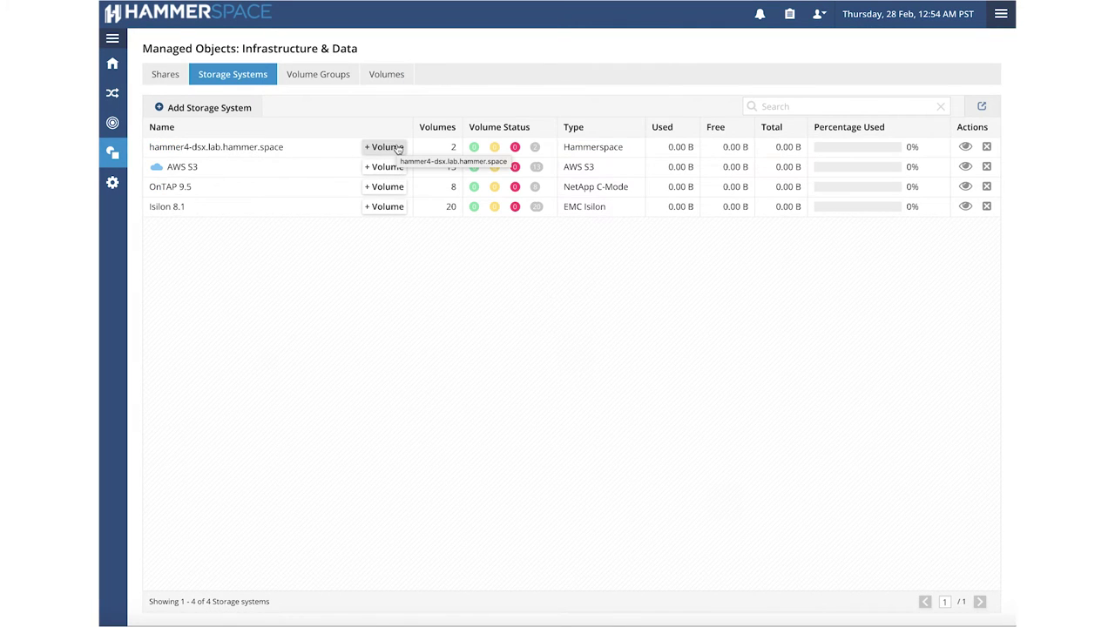
Add hammer4-dsx's pd_export1 and pd_export0 volumes with the default 75% mobility threshold.
click(397, 147)
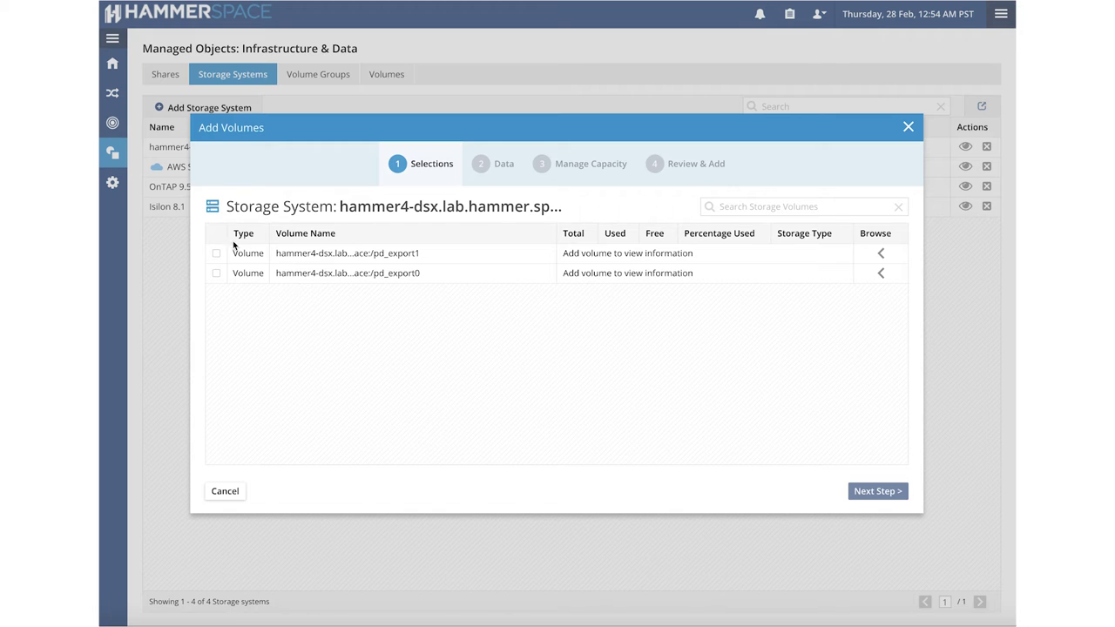
click(216, 254)
click(217, 273)
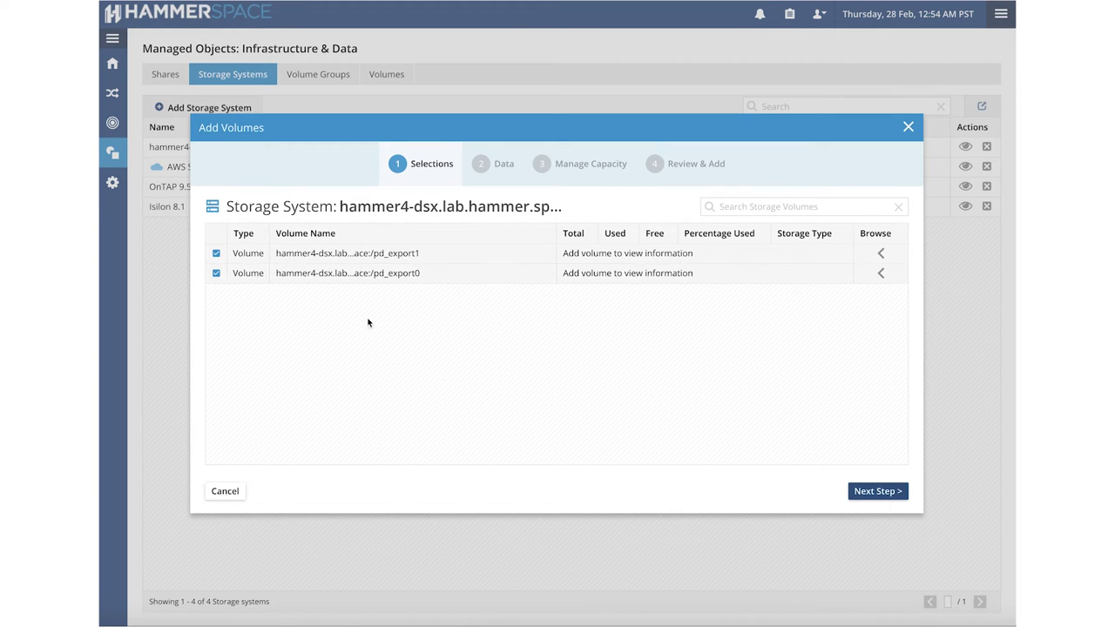
click(879, 493)
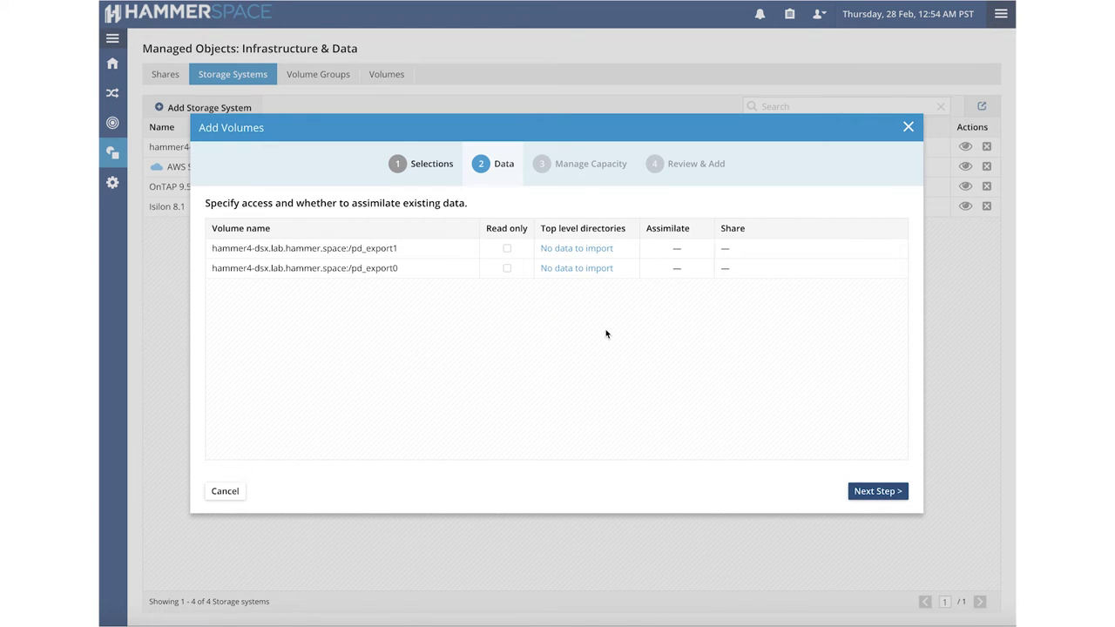
click(877, 493)
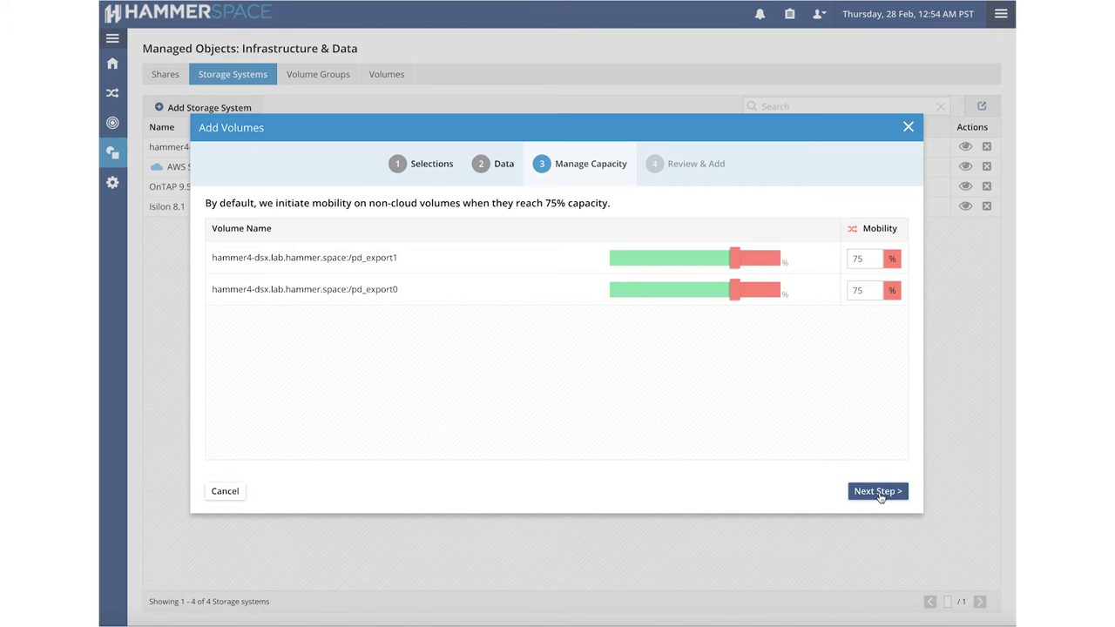
click(879, 493)
click(875, 492)
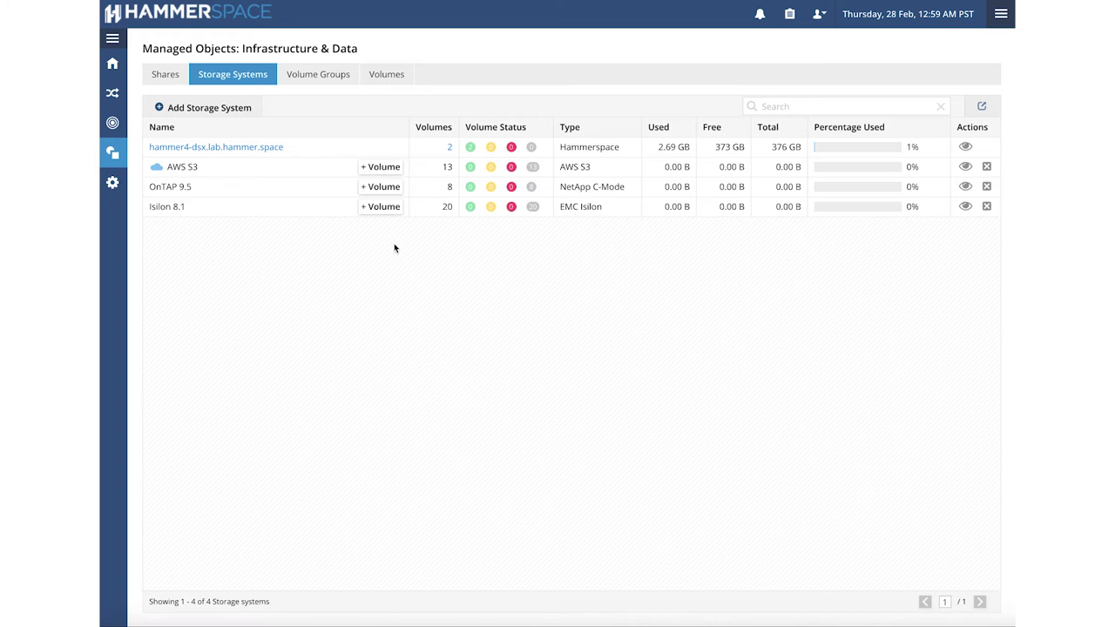
click(392, 166)
Filter AWS S3 volumes by 'doug', add the lambda-bucket-1 volume, and return to Storage Systems.
click(789, 207)
text(d)
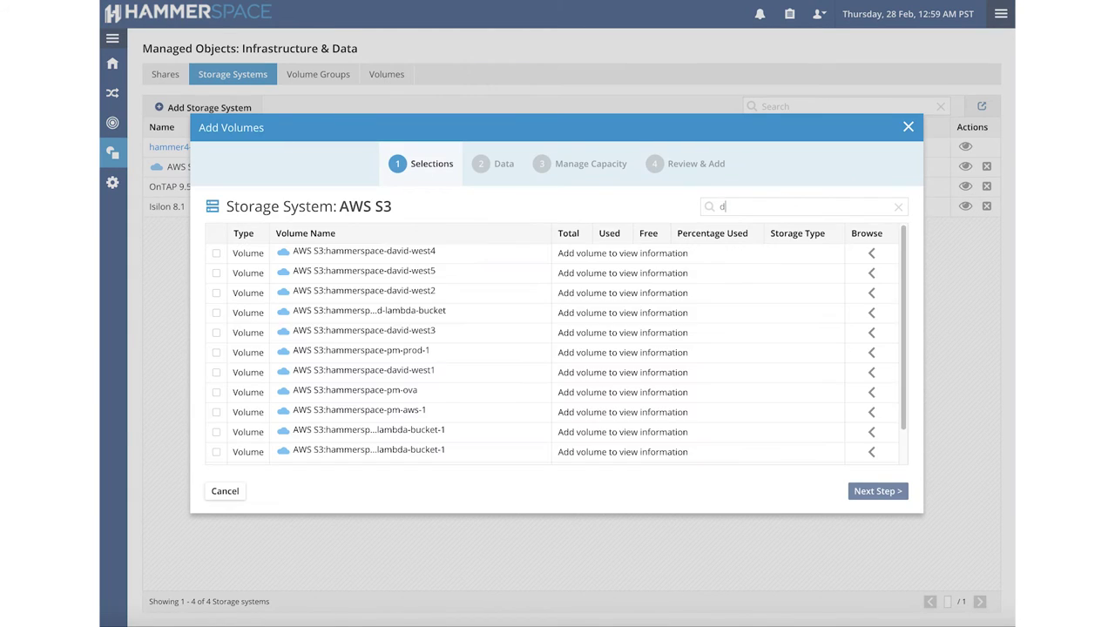
key(BackSpace)
text(doug)
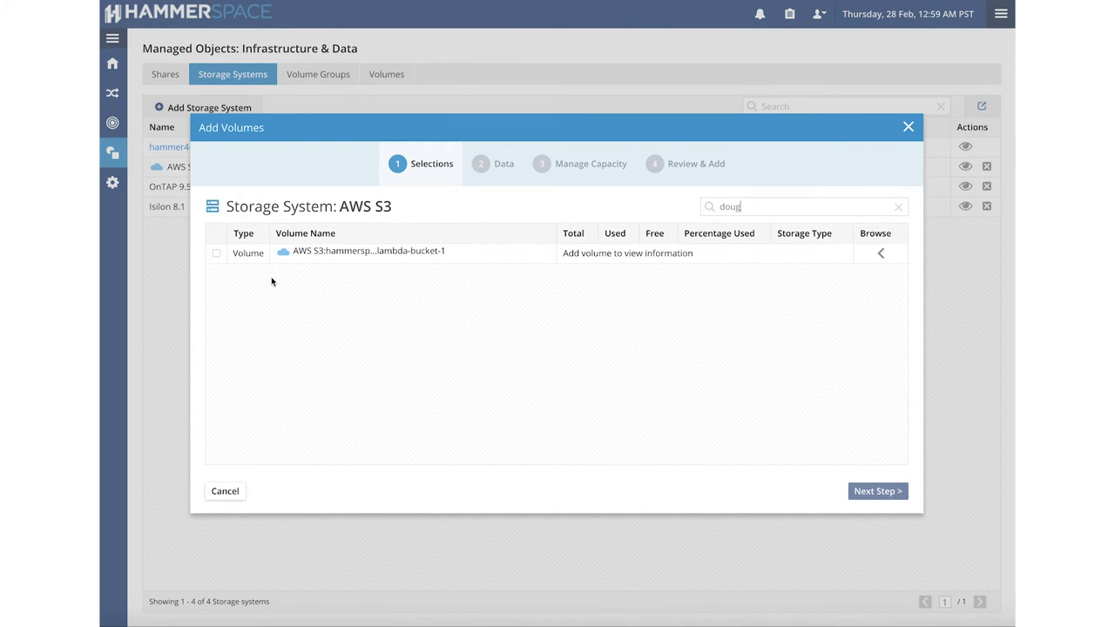
click(215, 253)
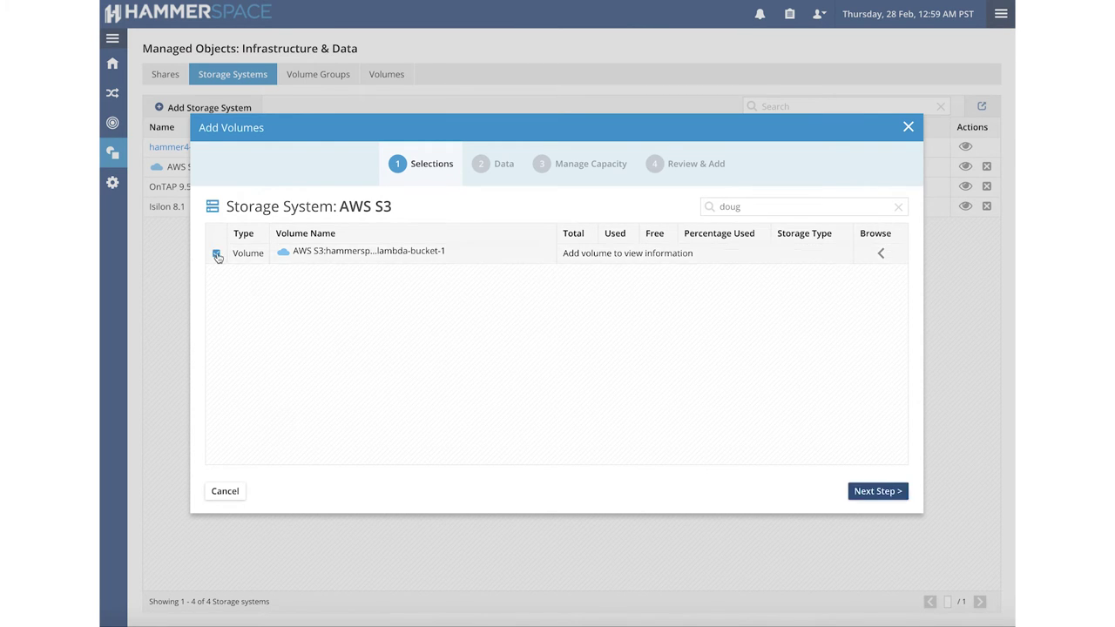
click(888, 493)
click(886, 494)
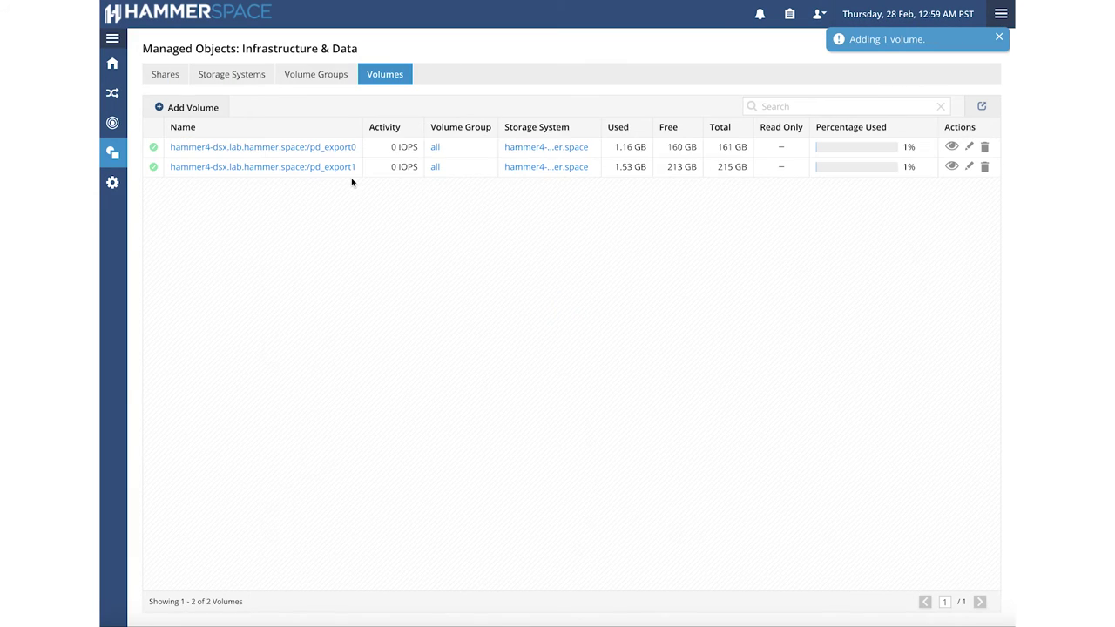
click(238, 76)
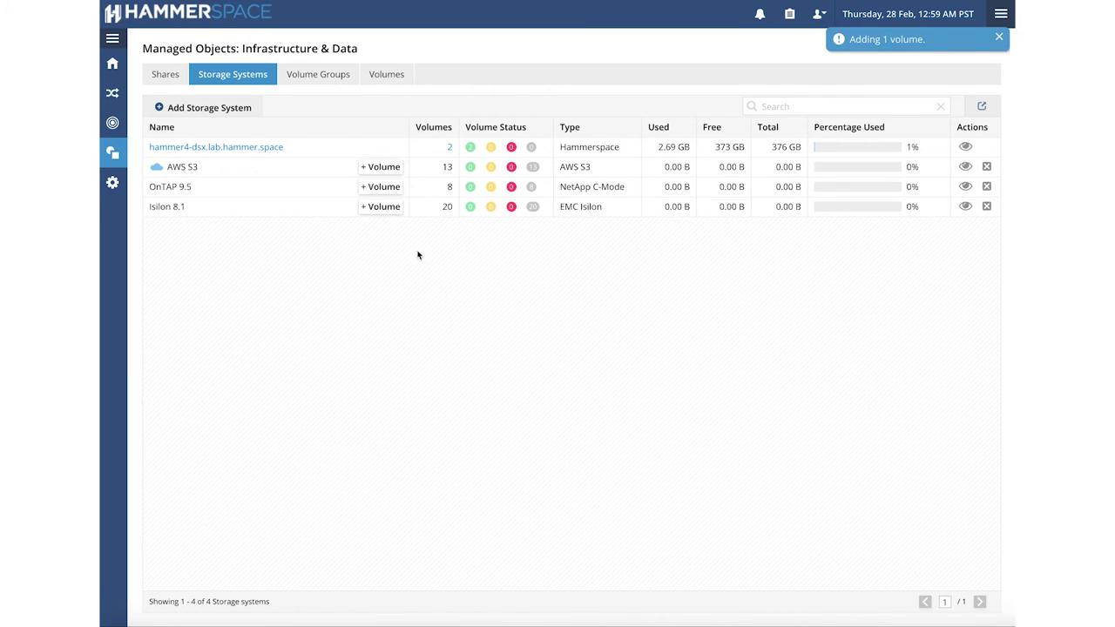
Select Isilon 8.1's /ifs/images volume and mark it read-only with its data assimilated.
click(381, 208)
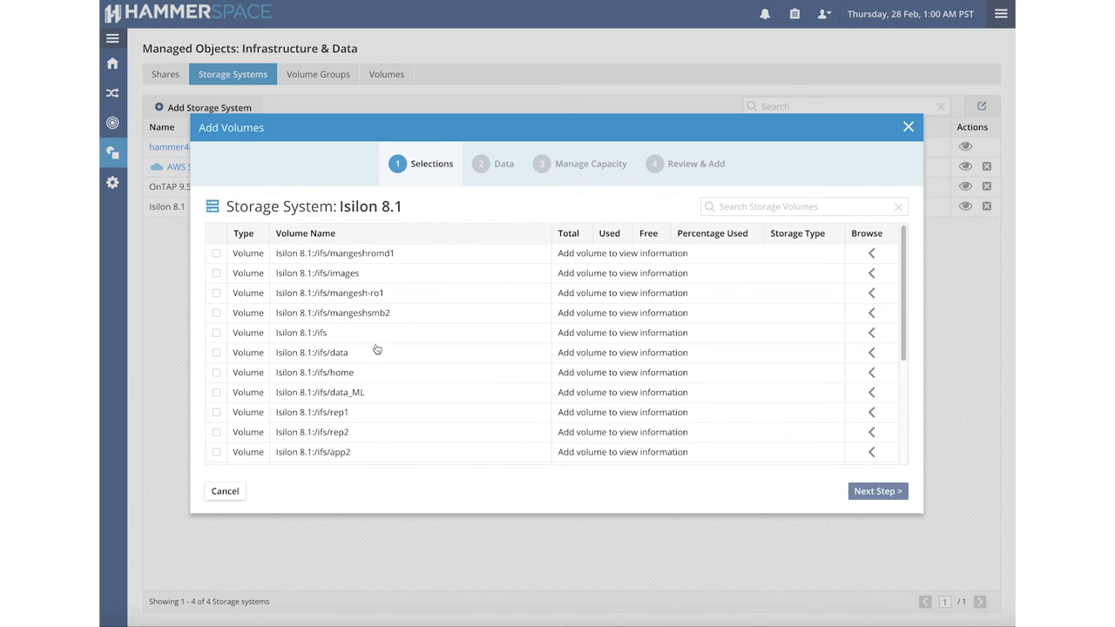
click(217, 273)
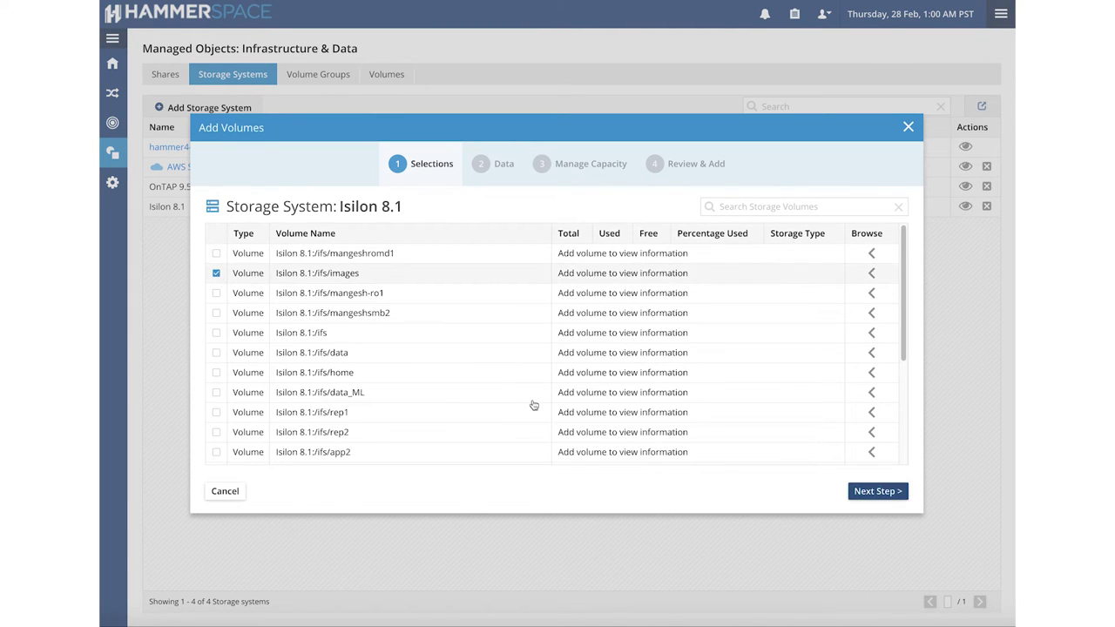
click(876, 493)
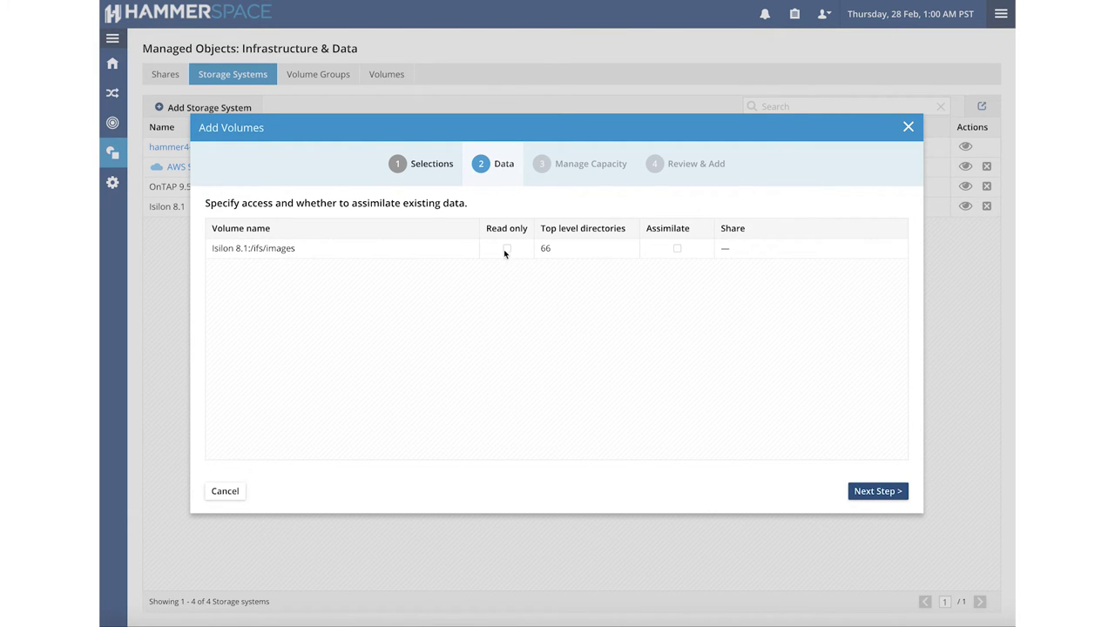
click(506, 249)
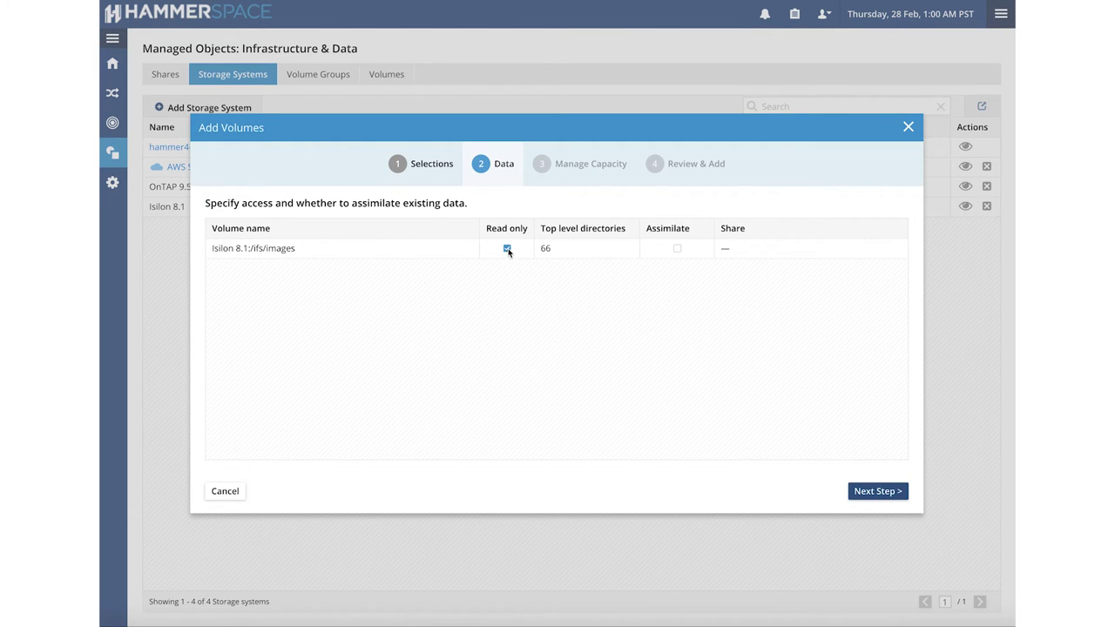
click(677, 249)
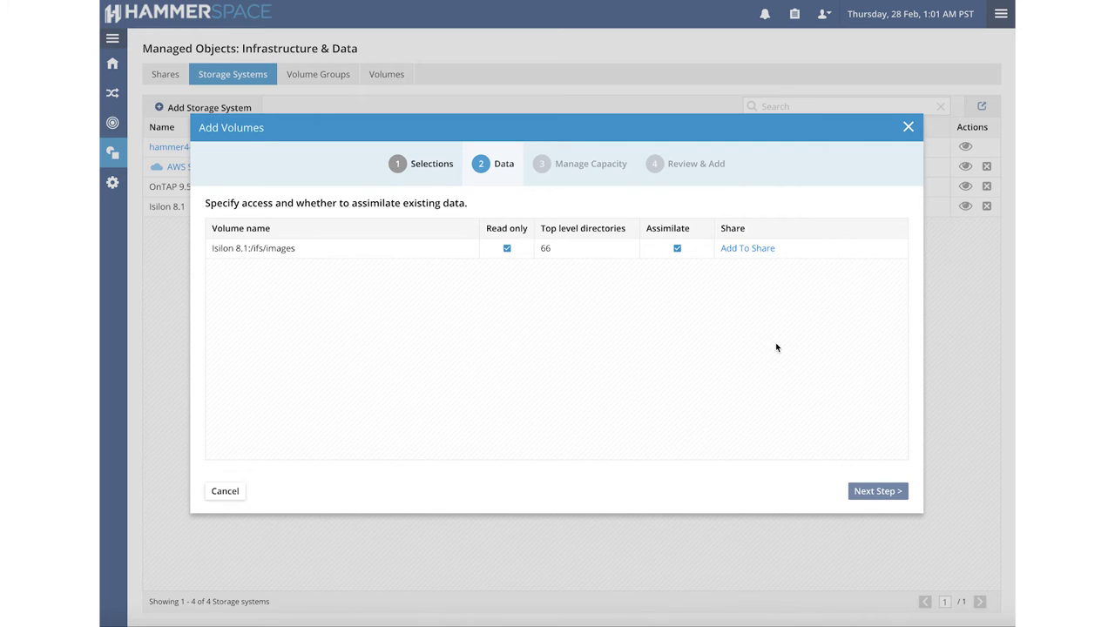
Place the assimilated data in the Images share at path 'original' and add the volume.
click(751, 249)
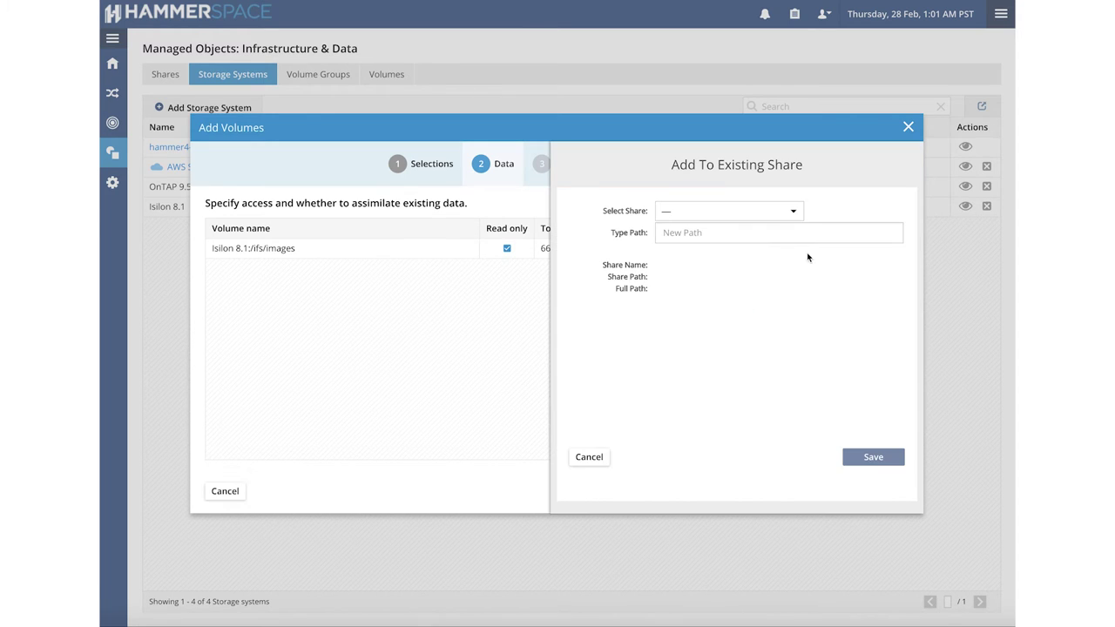
click(794, 214)
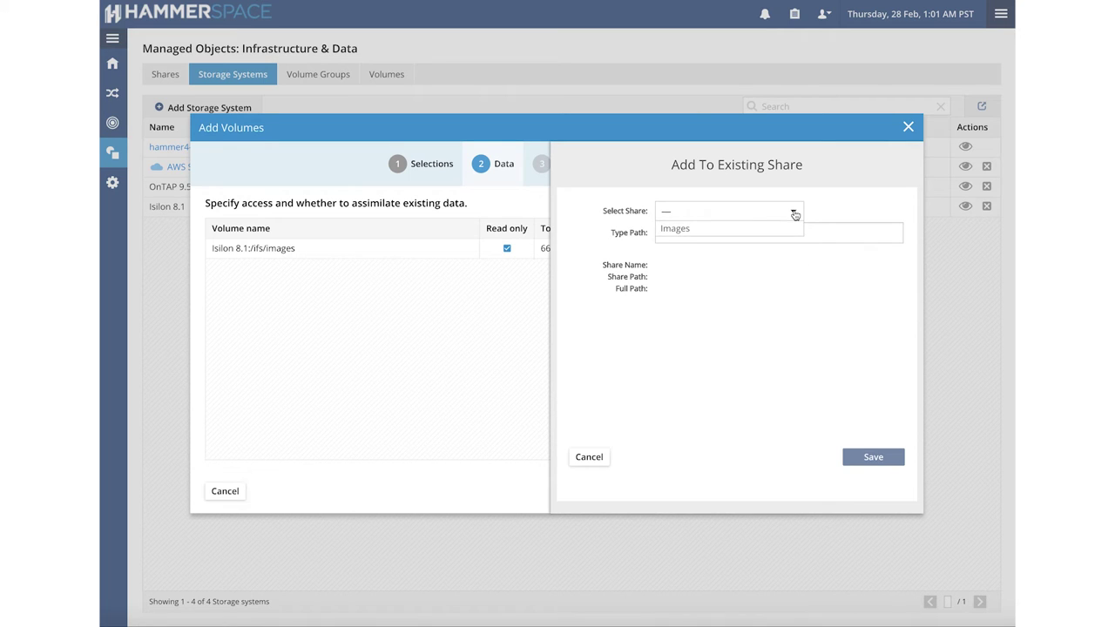
click(772, 231)
click(750, 231)
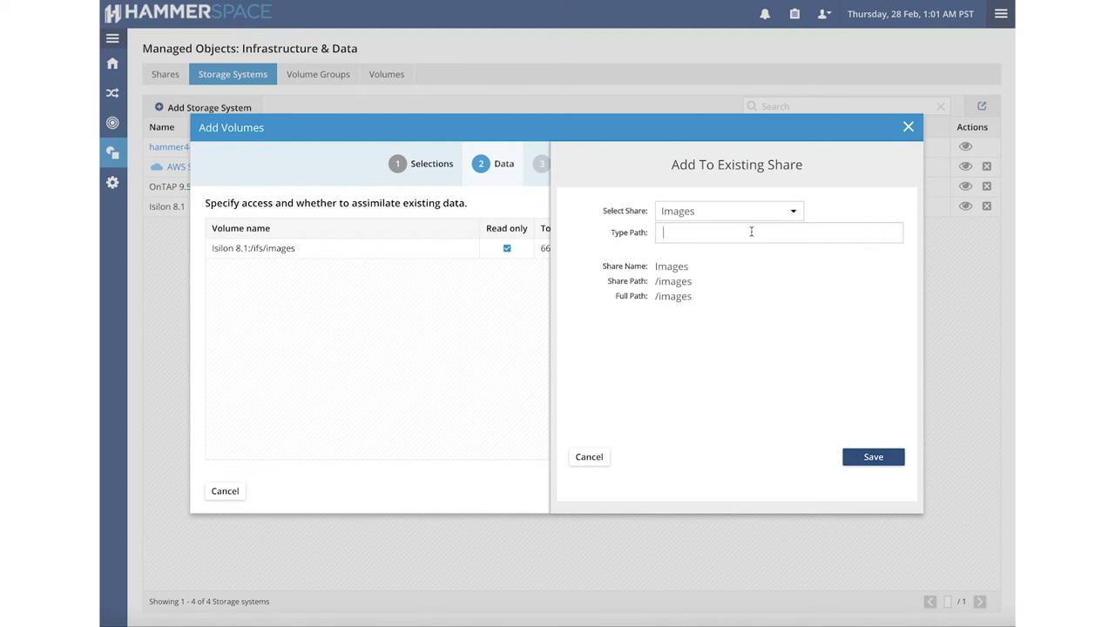
text(original)
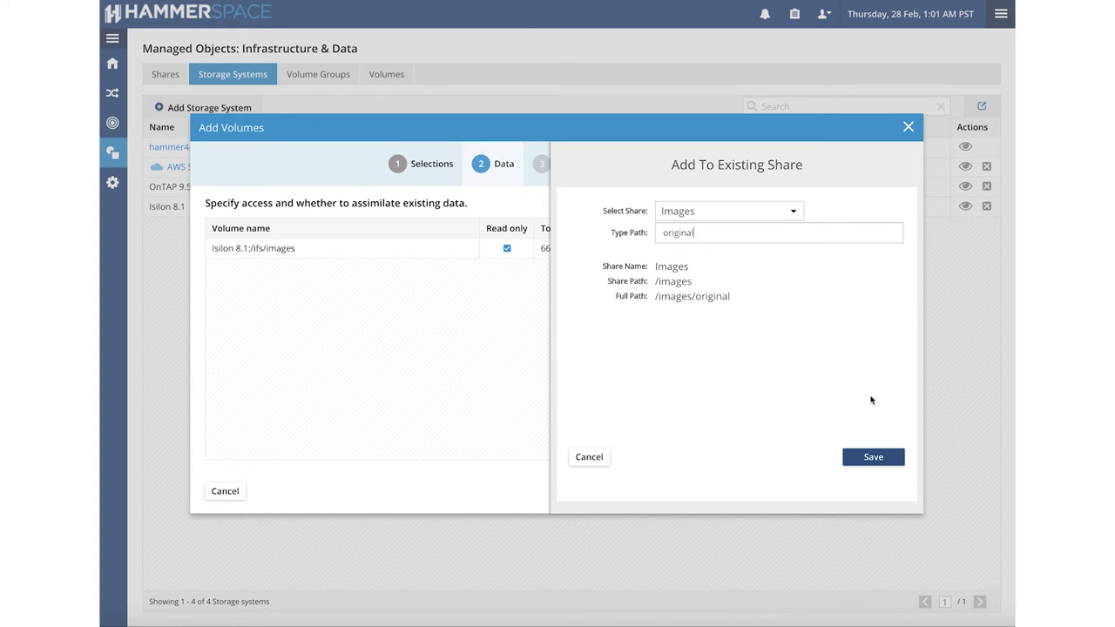
click(874, 458)
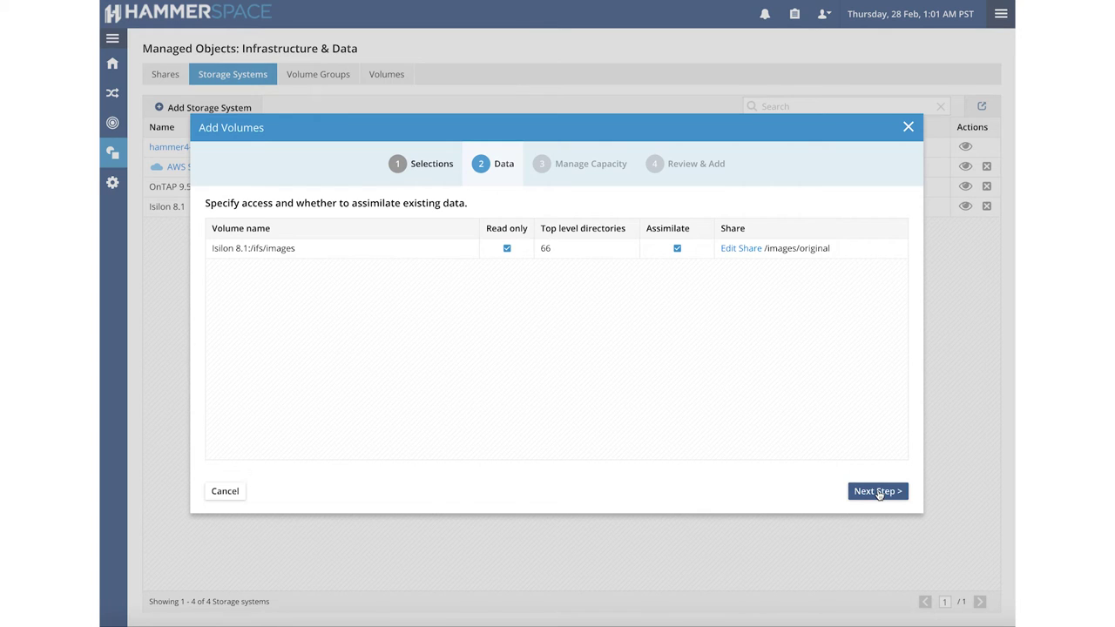
click(877, 491)
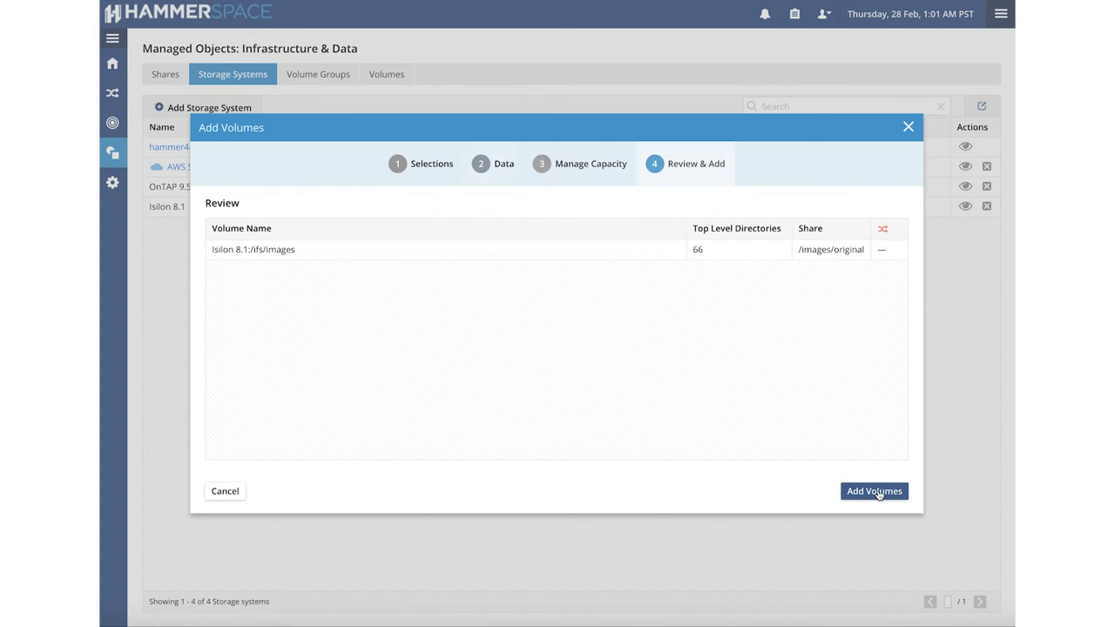
click(874, 491)
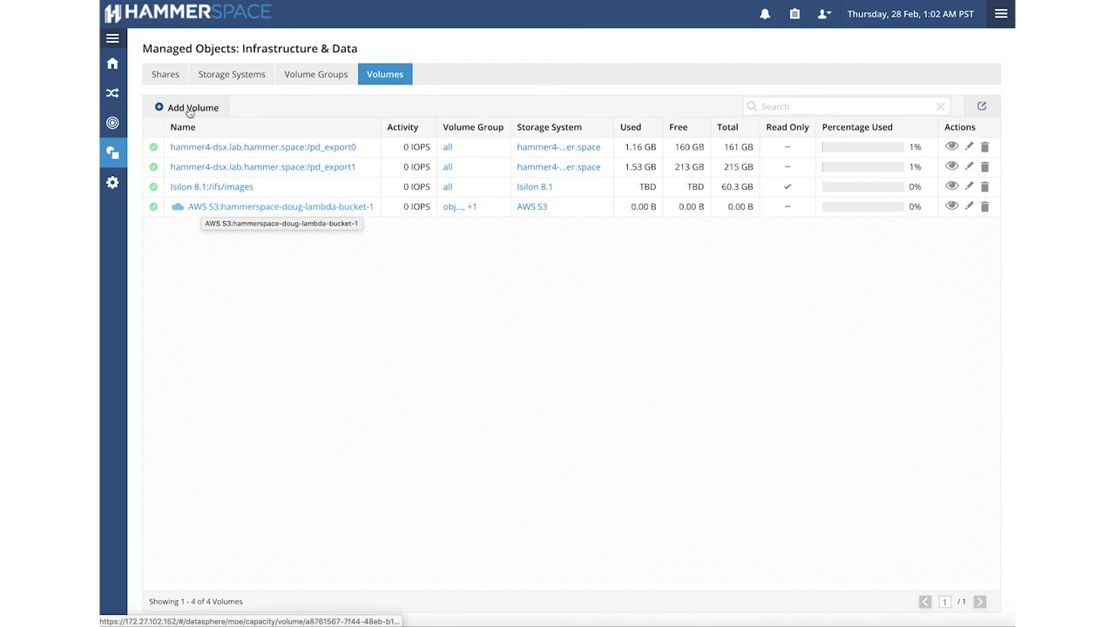
Browse the Images share's original folder and page through its files.
click(165, 75)
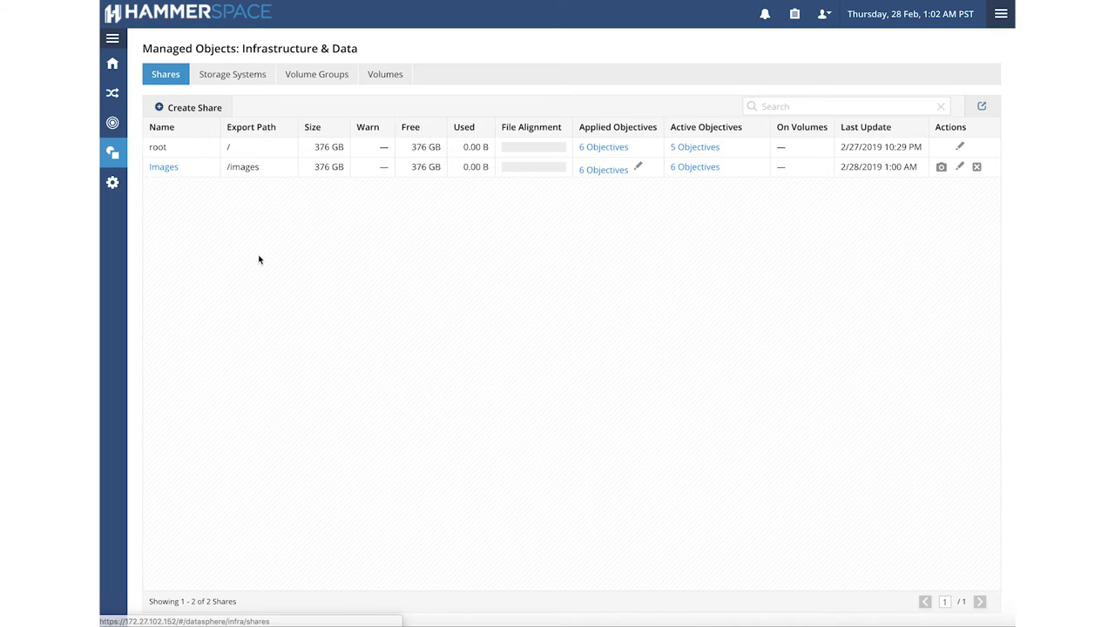
click(165, 167)
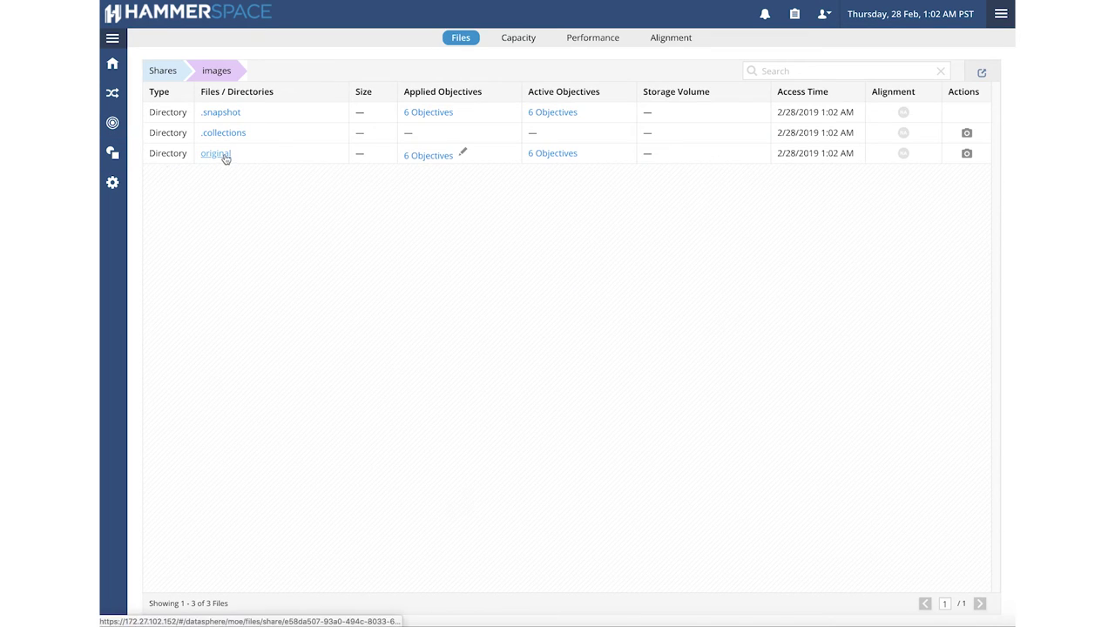
click(223, 155)
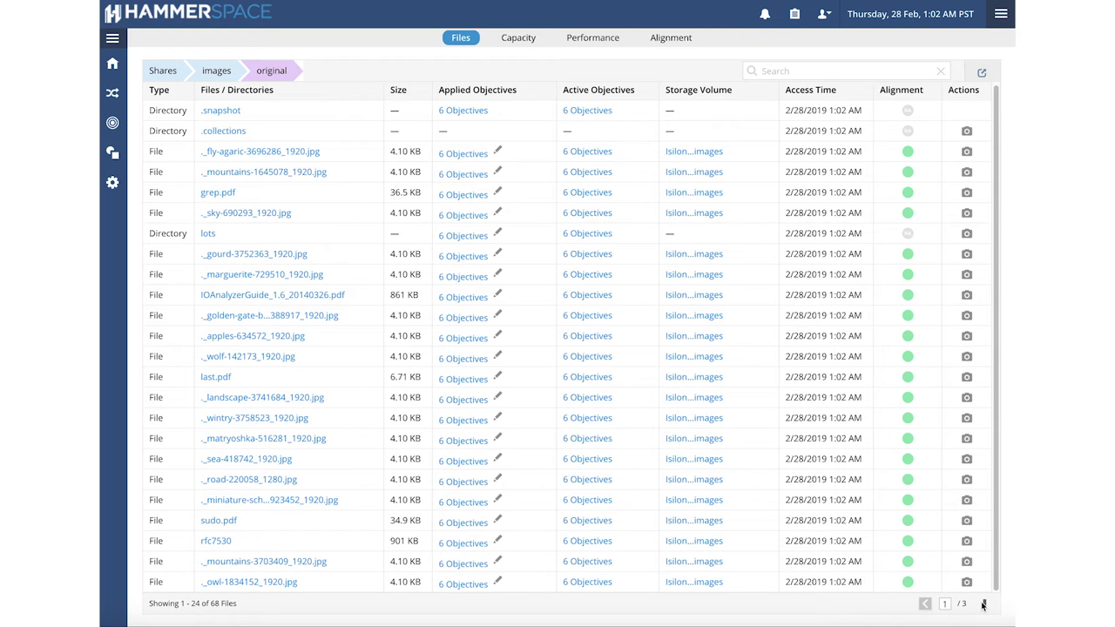
click(982, 603)
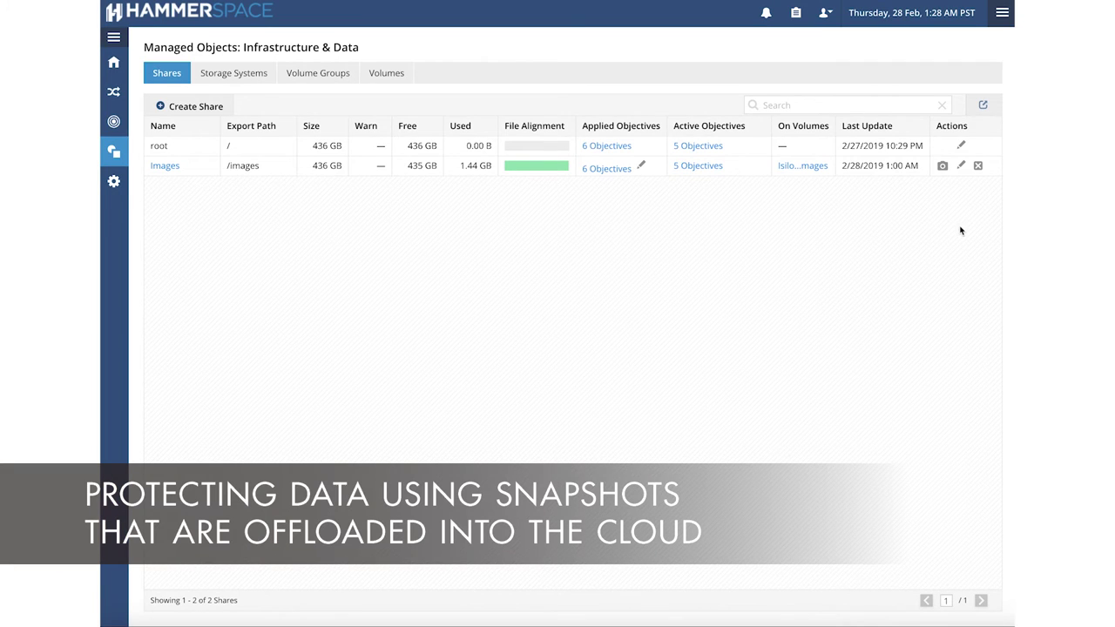
Submit a snapshot of the Images share on the hourly schedule.
click(942, 167)
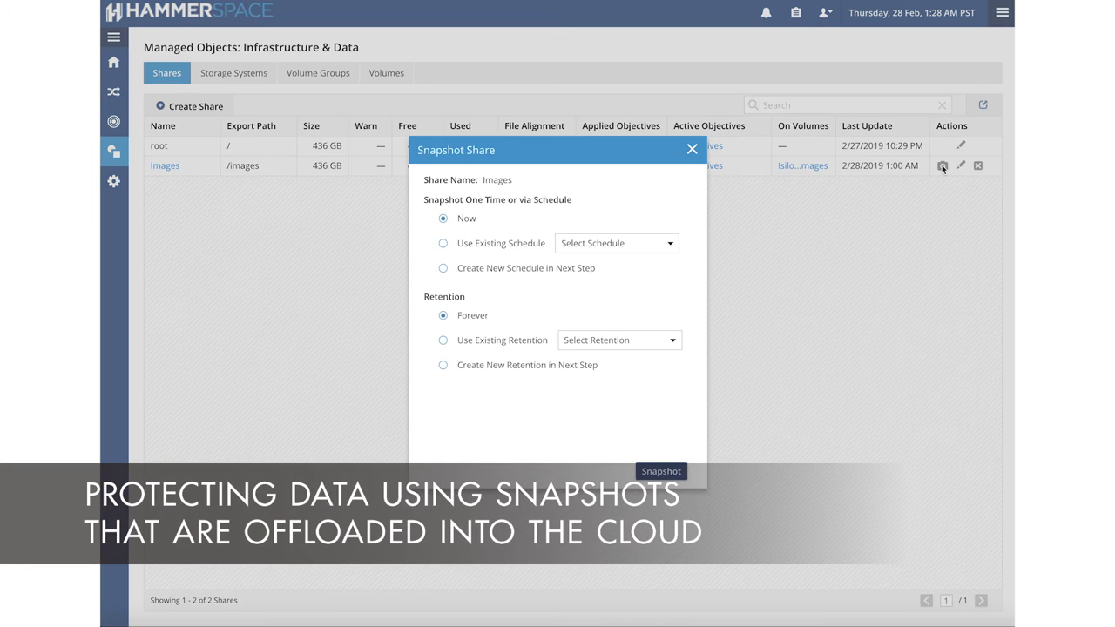
click(443, 244)
click(599, 244)
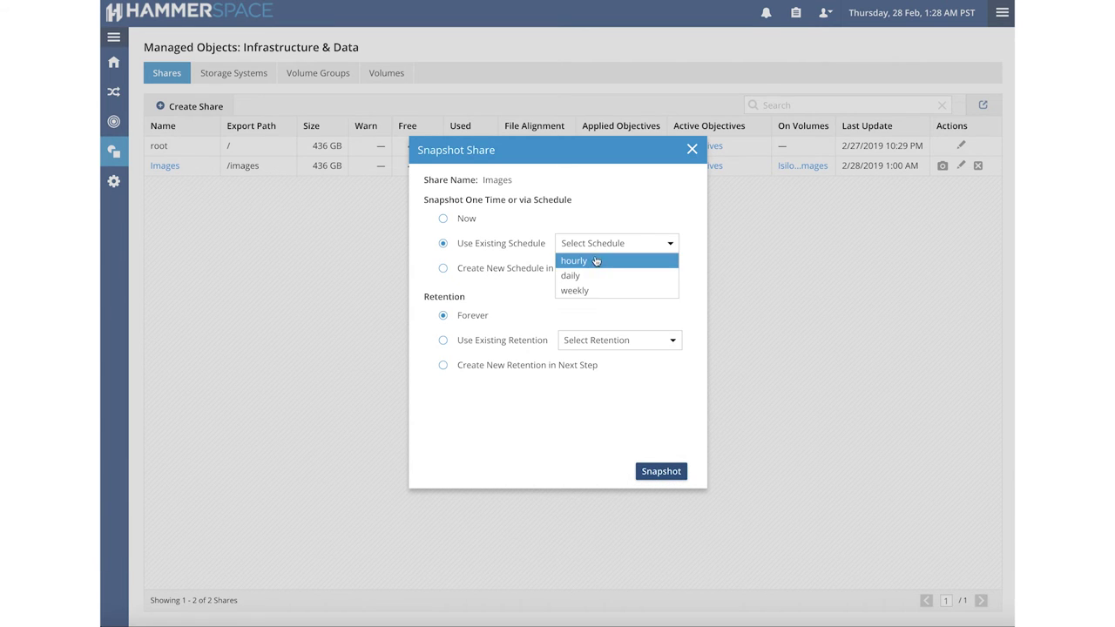
click(592, 261)
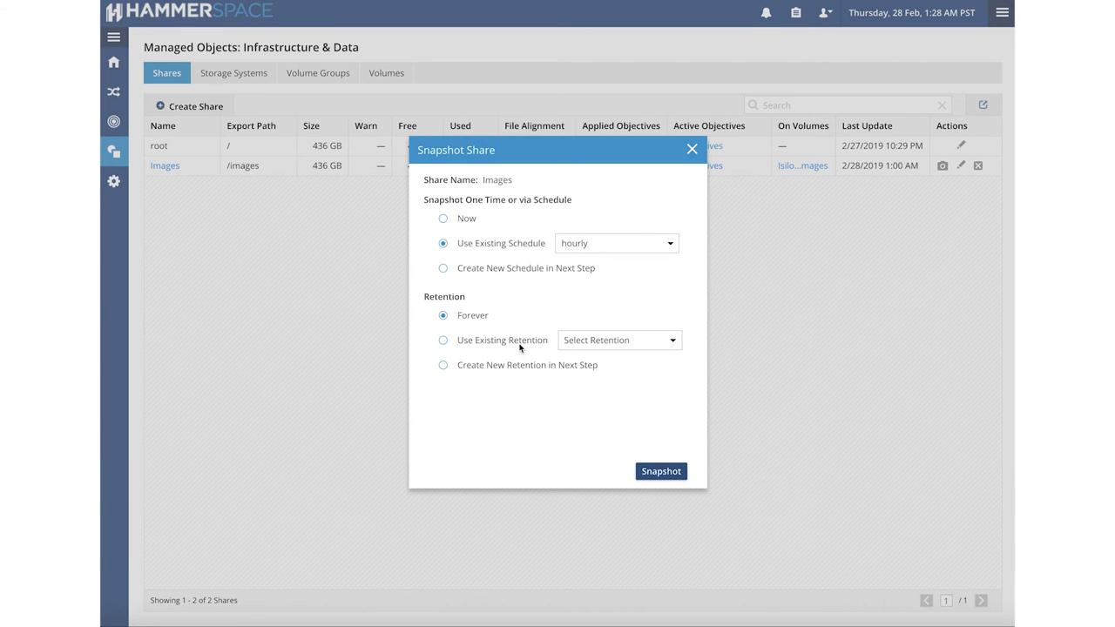
click(669, 473)
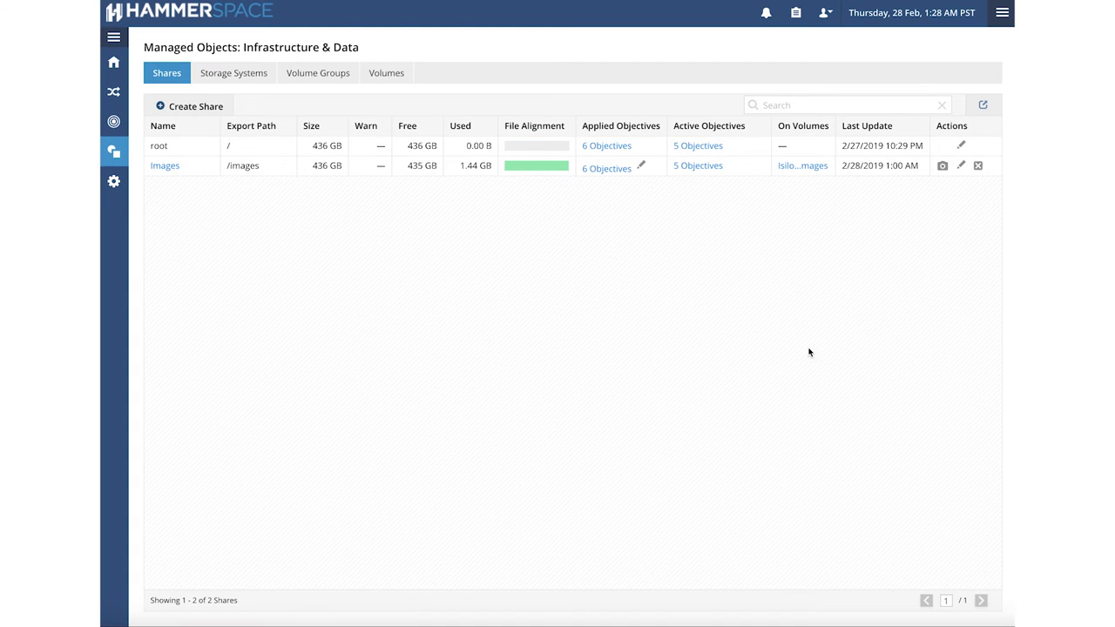
Take an immediate Images snapshot and check it in the share's .snapshot folder.
click(944, 172)
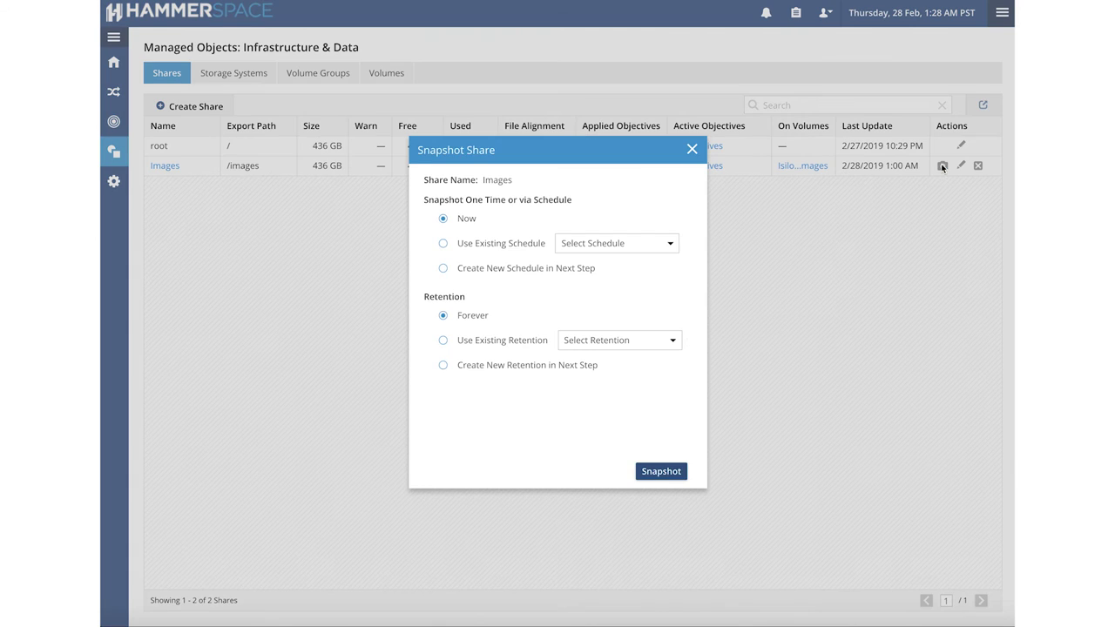
click(661, 471)
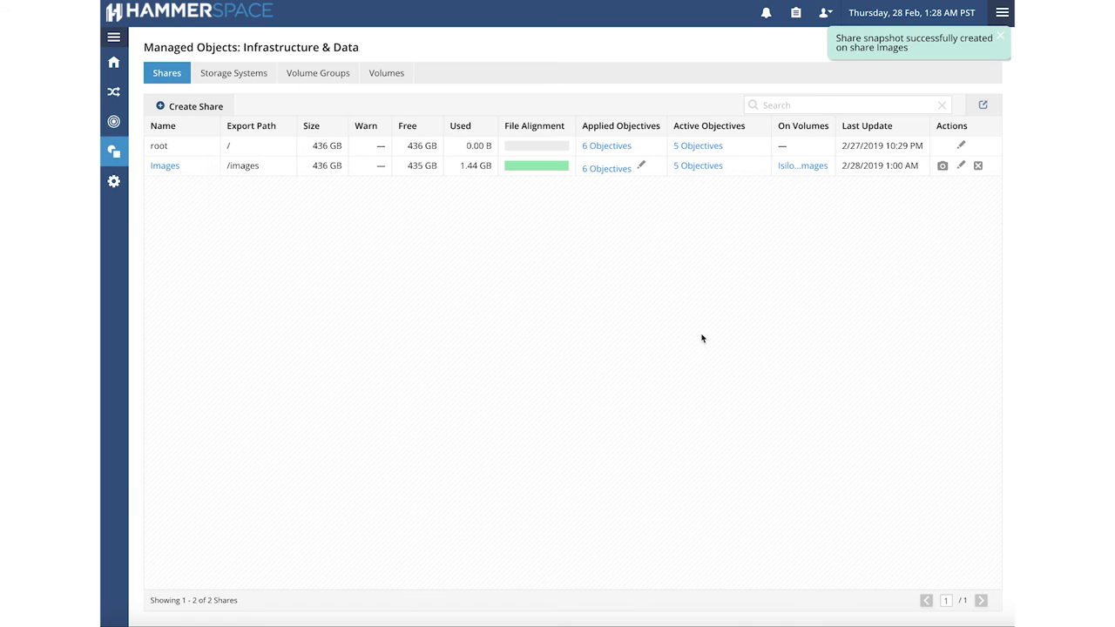
click(172, 166)
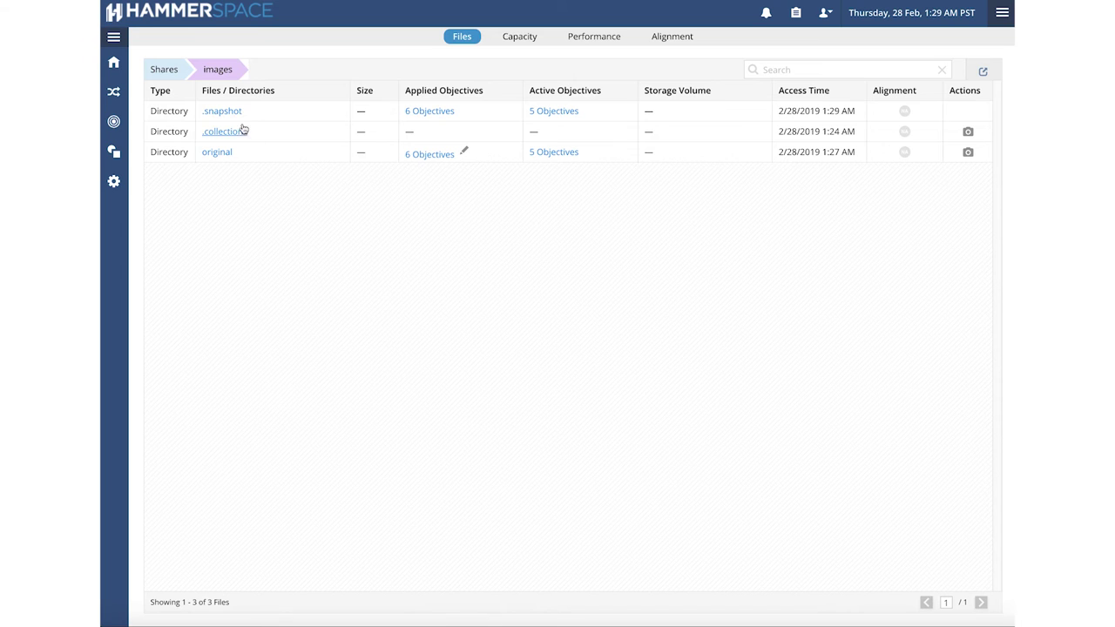
click(231, 112)
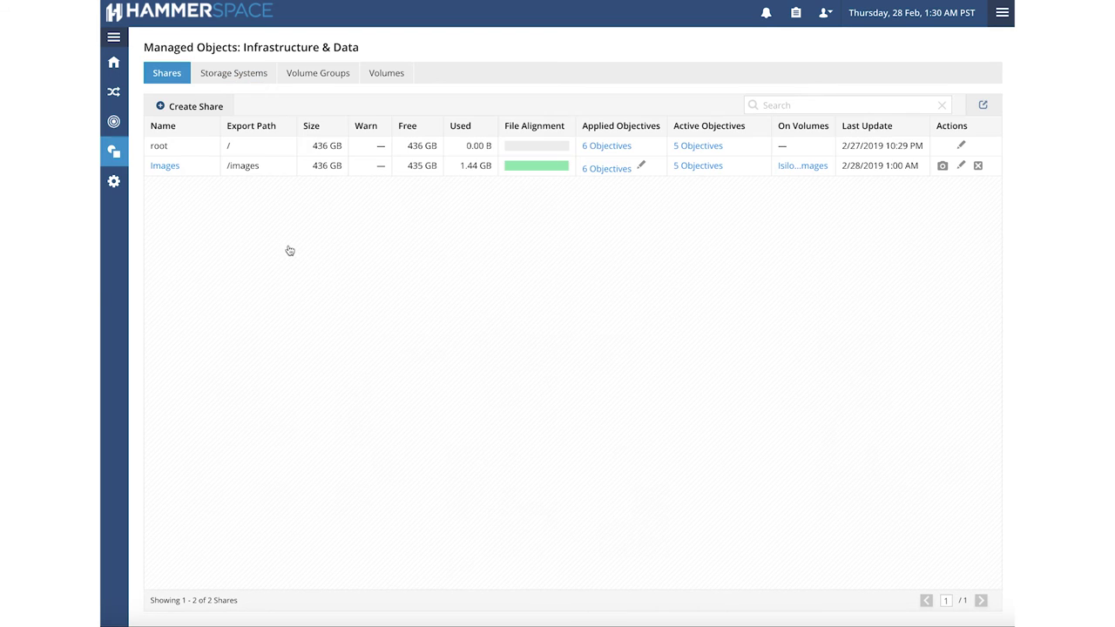
key(super+Tab)
key(super+Tab)
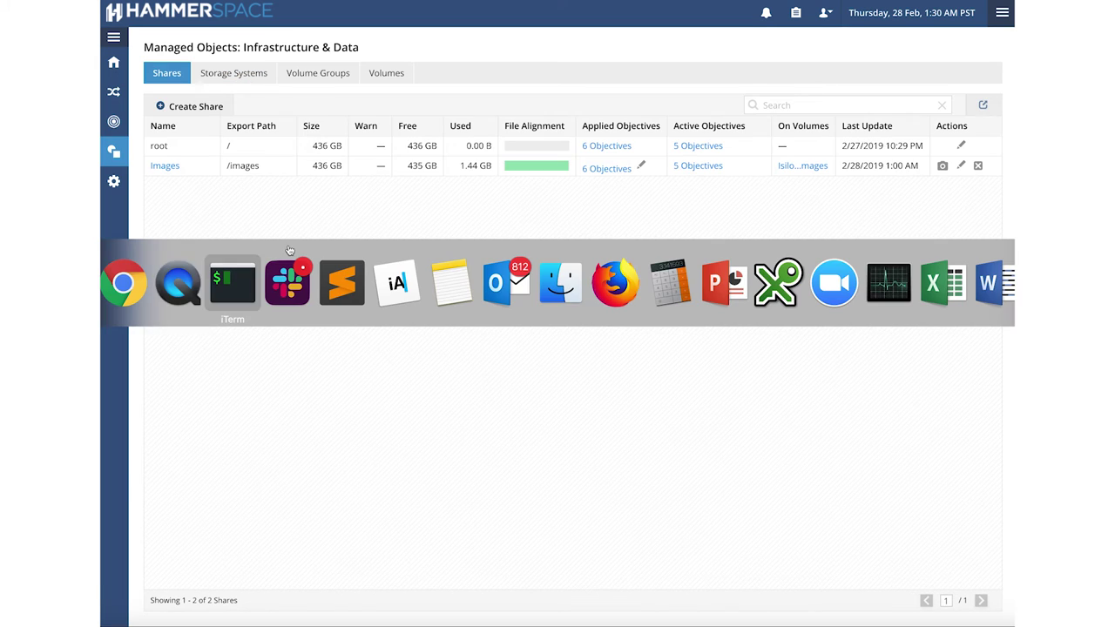
text(hs eval -e "VERSION)
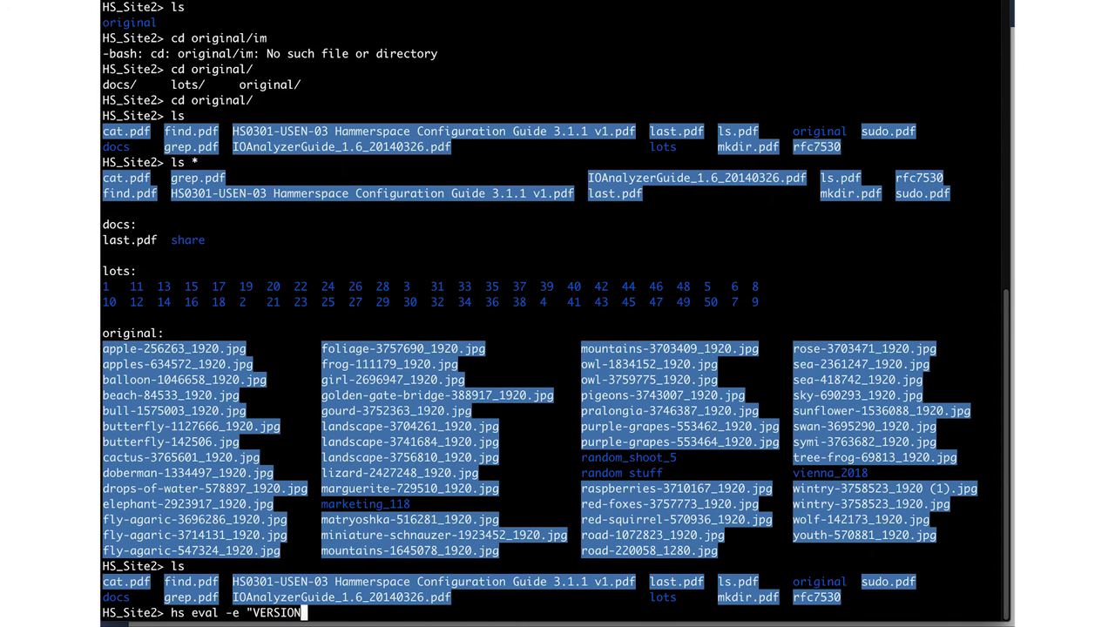
text(_DETAILS" ls.pdf)
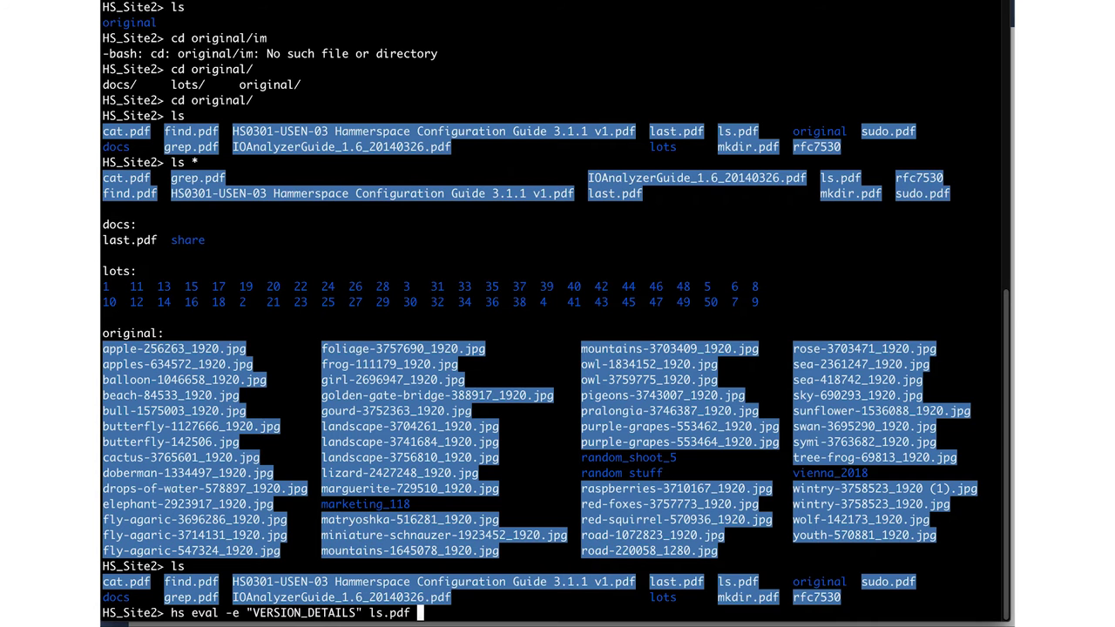
Run the VERSION_DETAILS query on ls.pdf and highlight its live and snapshot TIME/PATH entries.
key(Return)
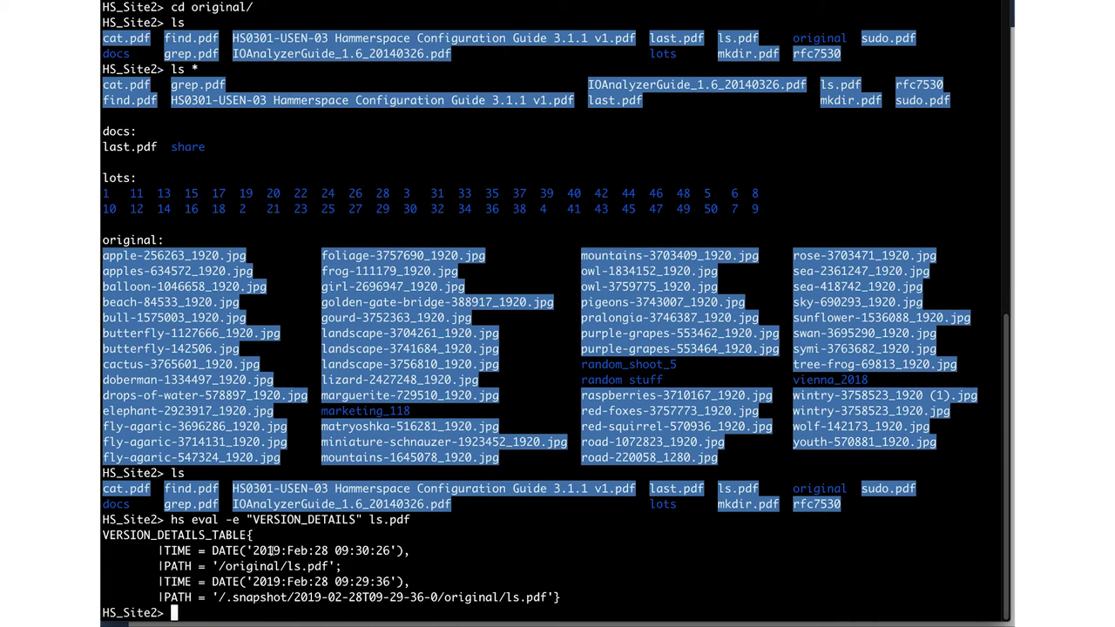
triple_click(270, 550)
drag(270, 550, 275, 566)
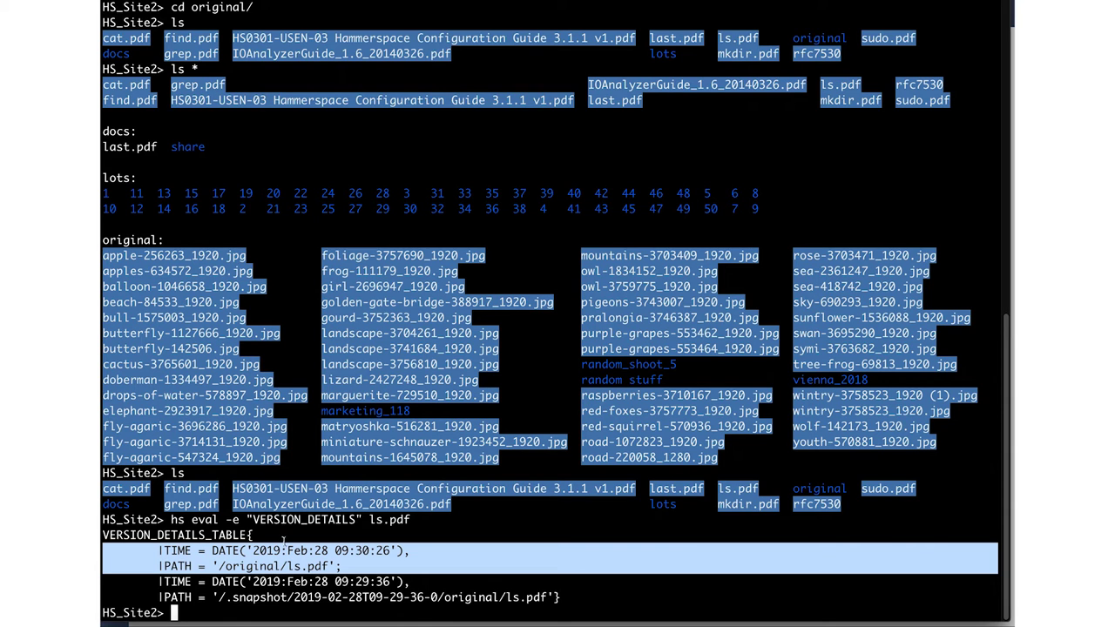
triple_click(288, 581)
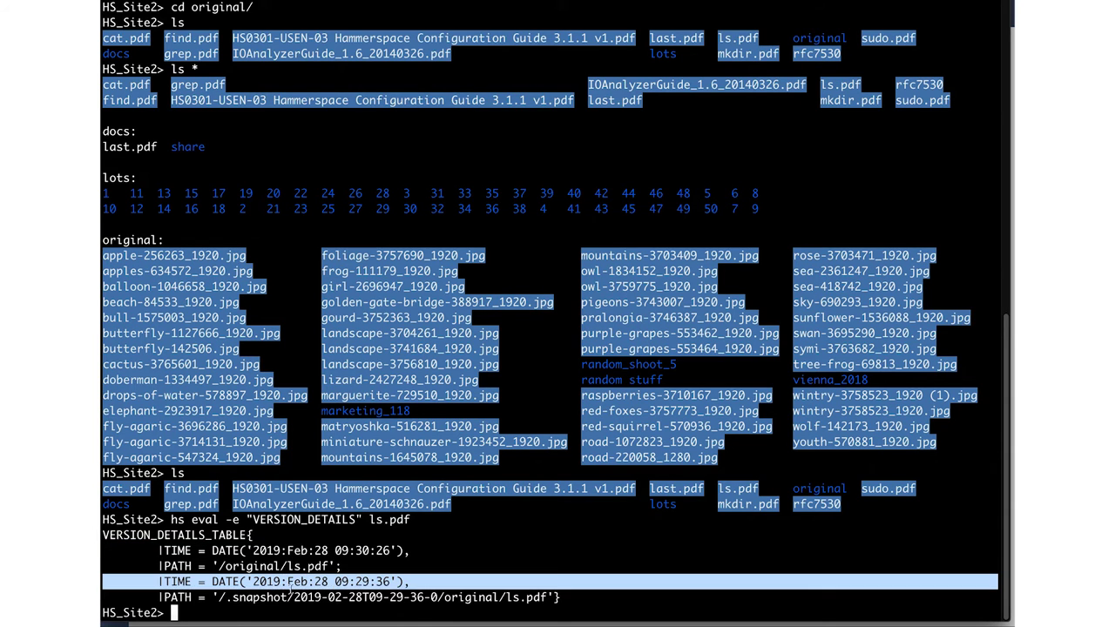
drag(290, 597, 296, 598)
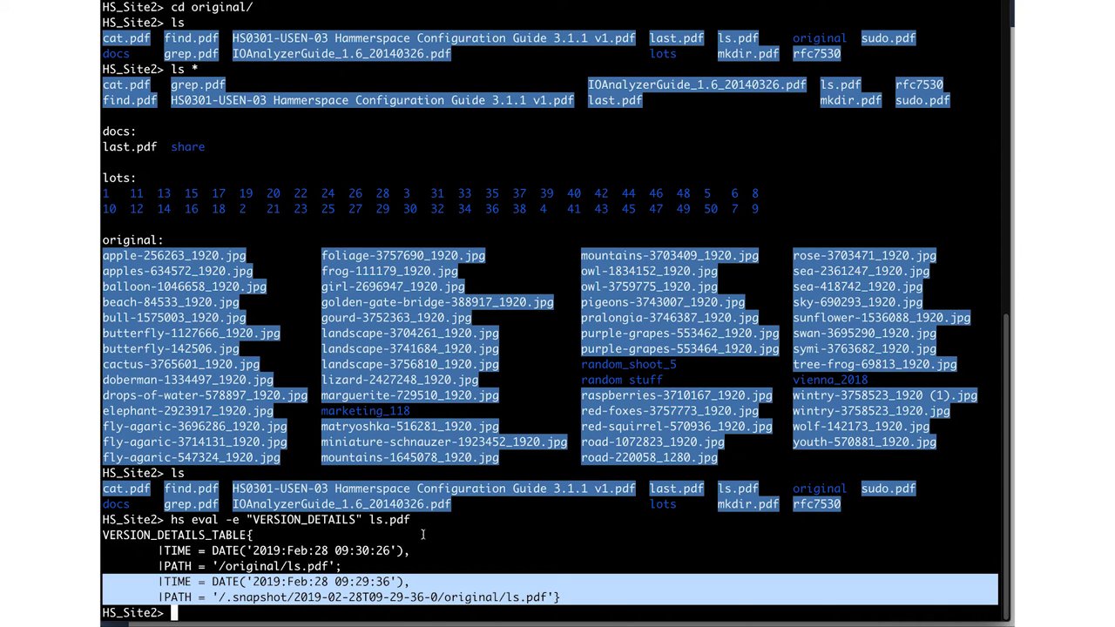
click(390, 551)
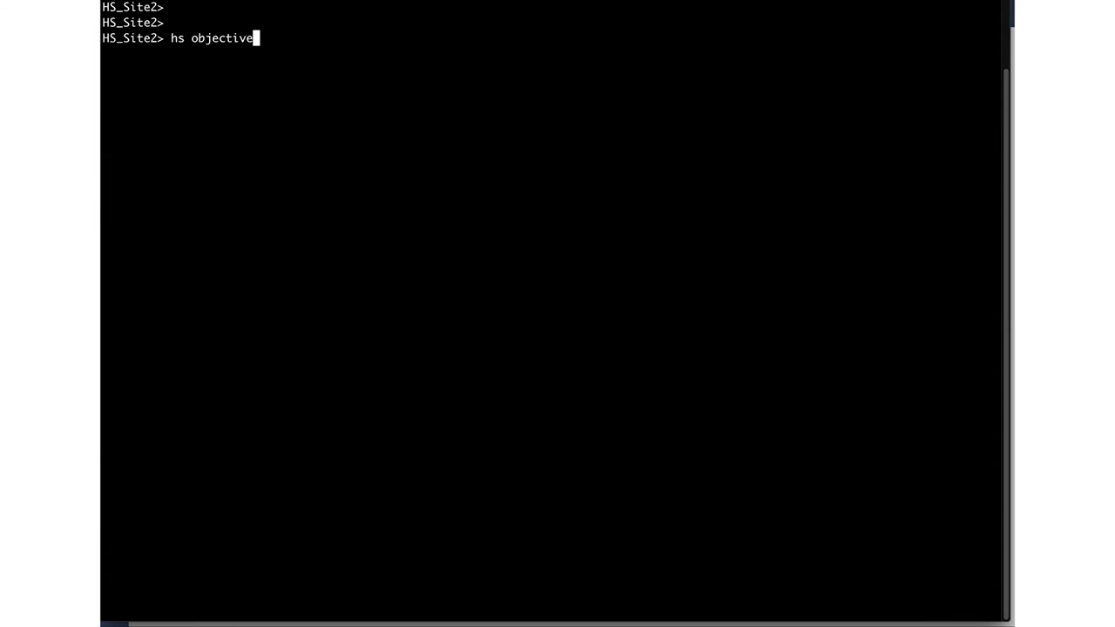
Apply the keep-online objective to live files with 'hs objective add keep-online -e IS_LIVE .'.
text(add keep-online)
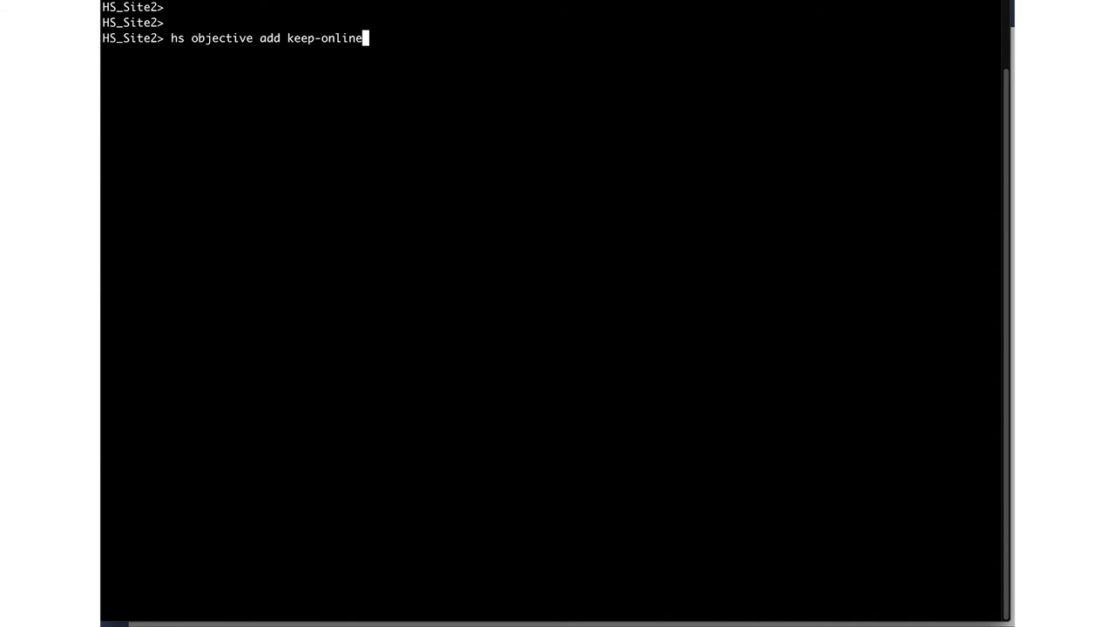
text( IS_LIVE)
key(Left)
key(Left)
key(Left)
key(Left)
key(Left)
key(Left)
key(Left)
text(-e)
key(End)
text(.)
key(Return)
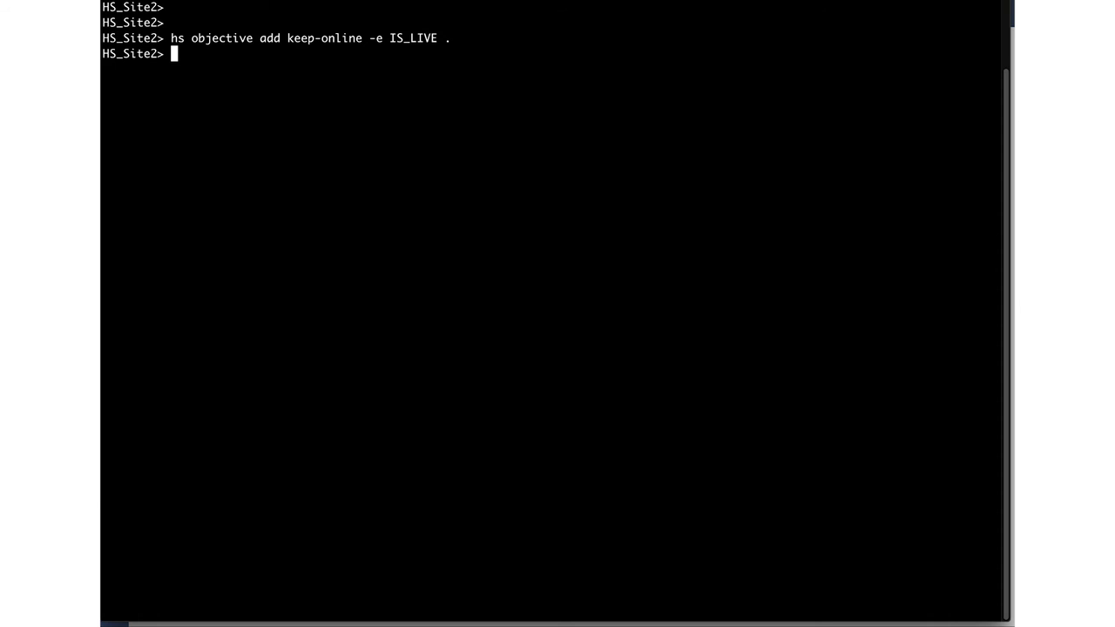
Apply the place-on-AWS S3 objective to versions older than 1 hour.
text(hs objective a)
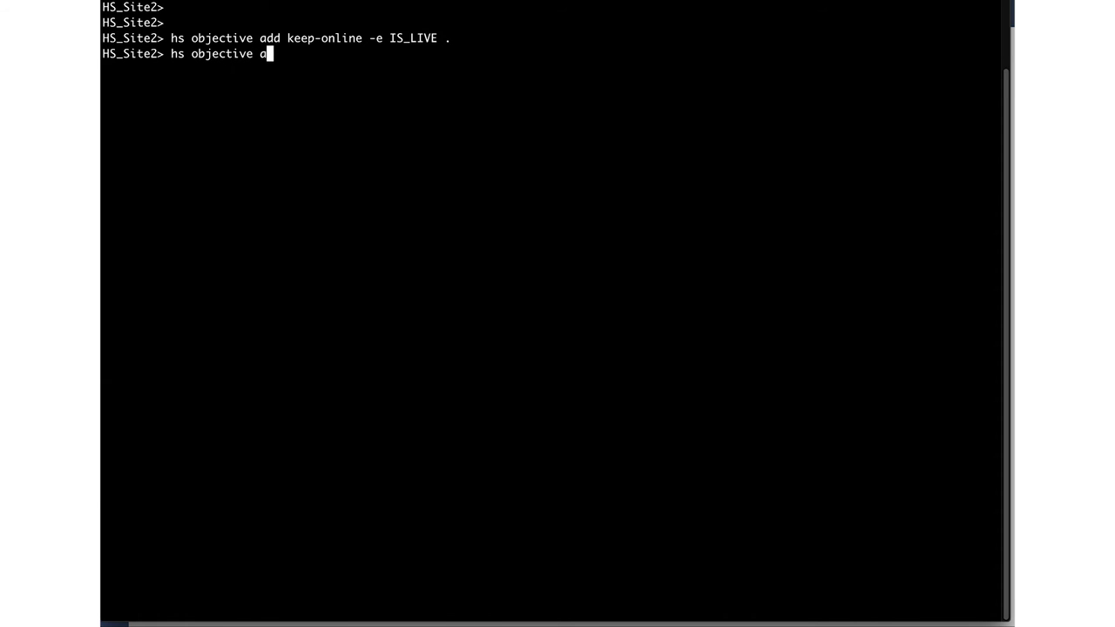
text(dd "place-on-AWS S3" -e "VERSION_AGE>1 HO)
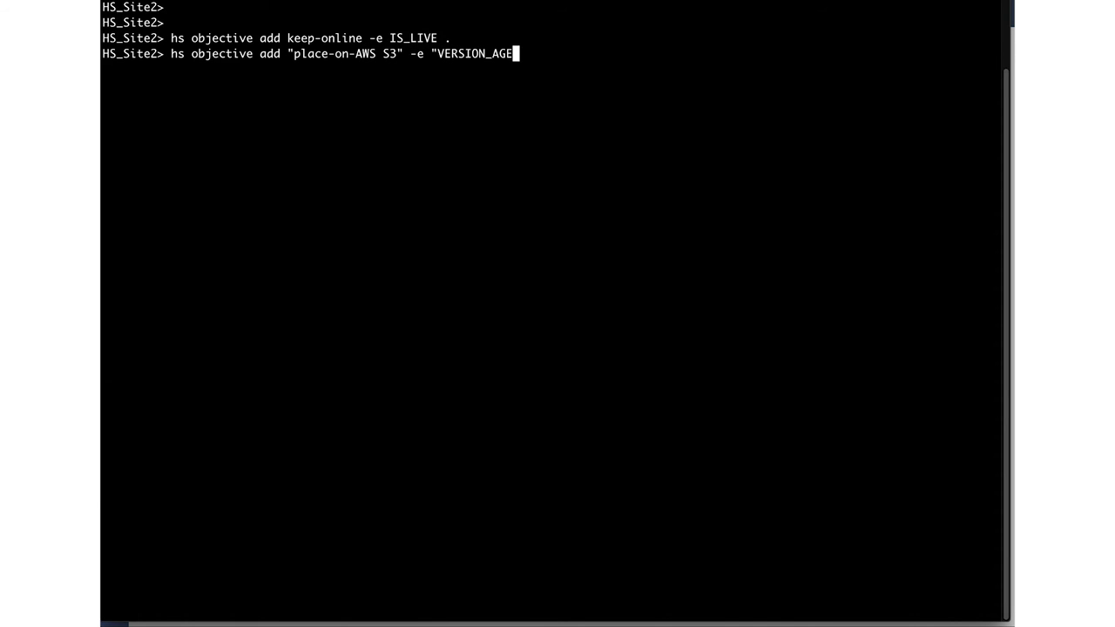
text(UR")
text(.)
key(Return)
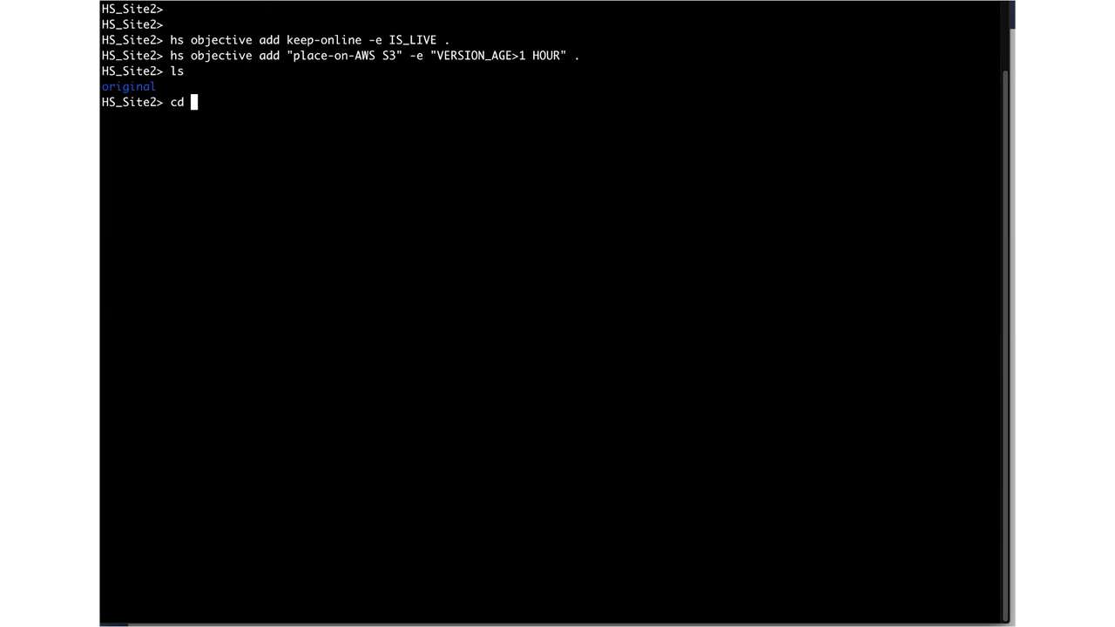
Move into the original folder and list its image files.
key(Return)
text(ls)
key(Return)
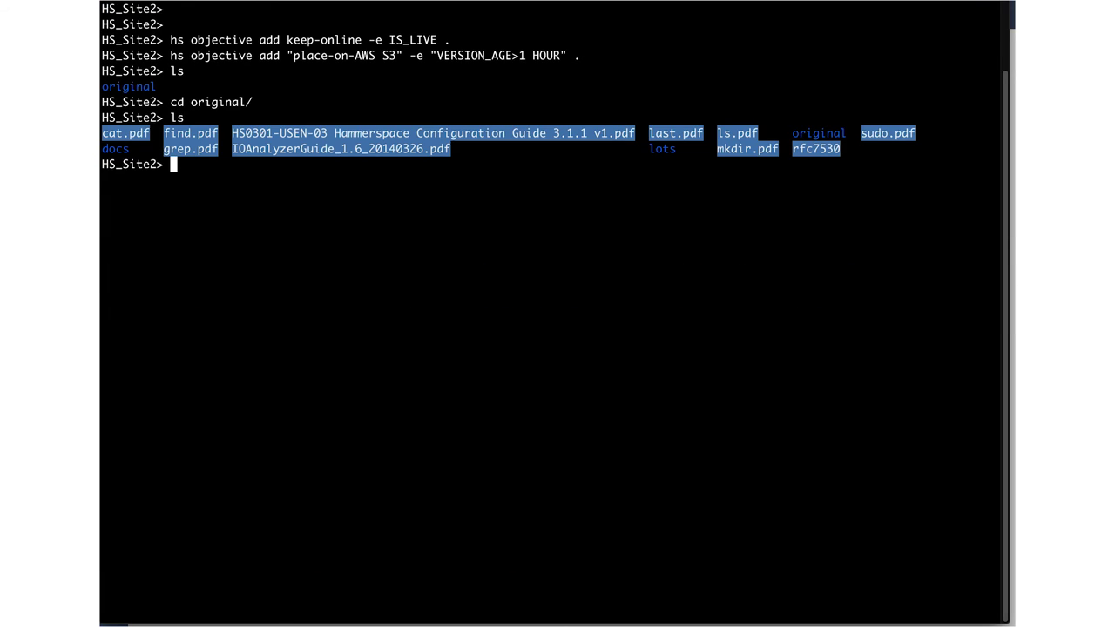
text(cd original/)
key(Return)
text(ls)
key(Return)
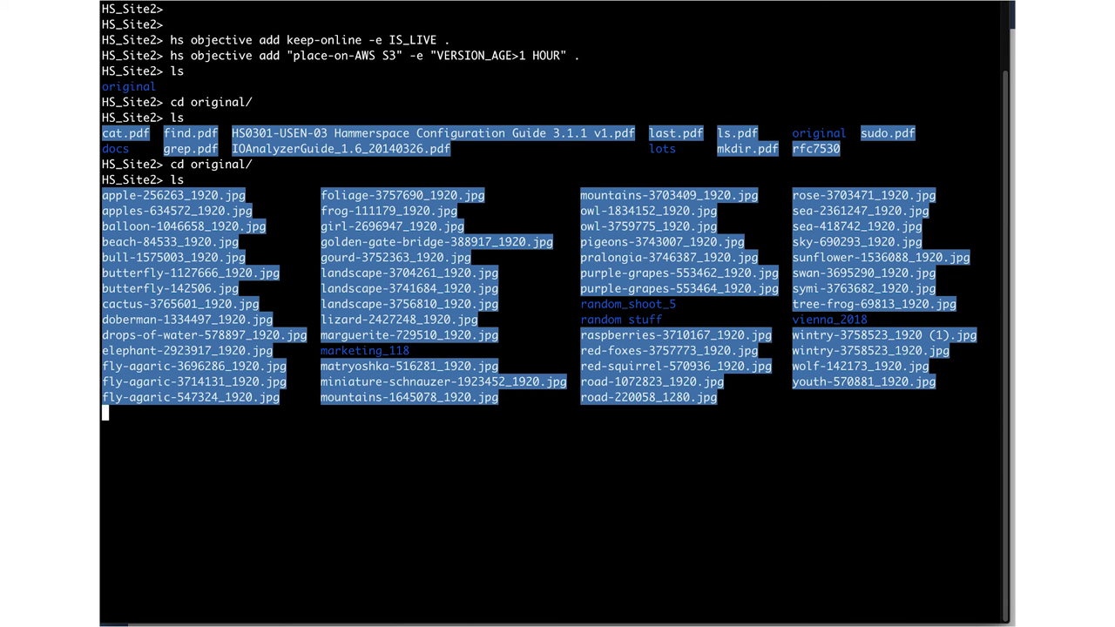
Apply the AWS_Rekognition objective to frog-111179_1920.jpg.
text(hs o)
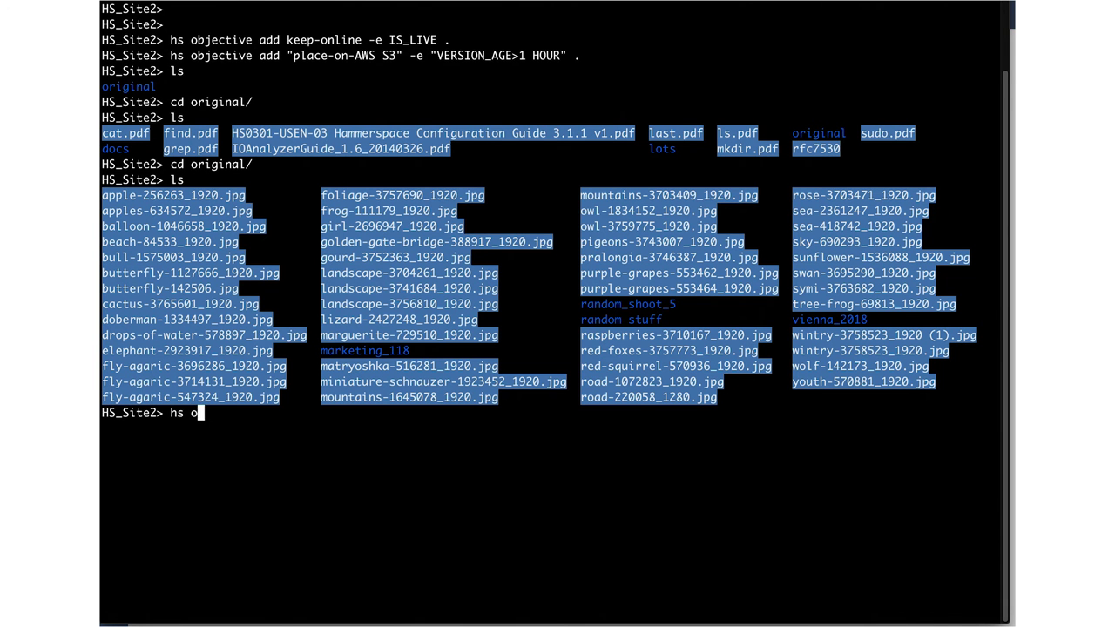
text(bjective add AW)
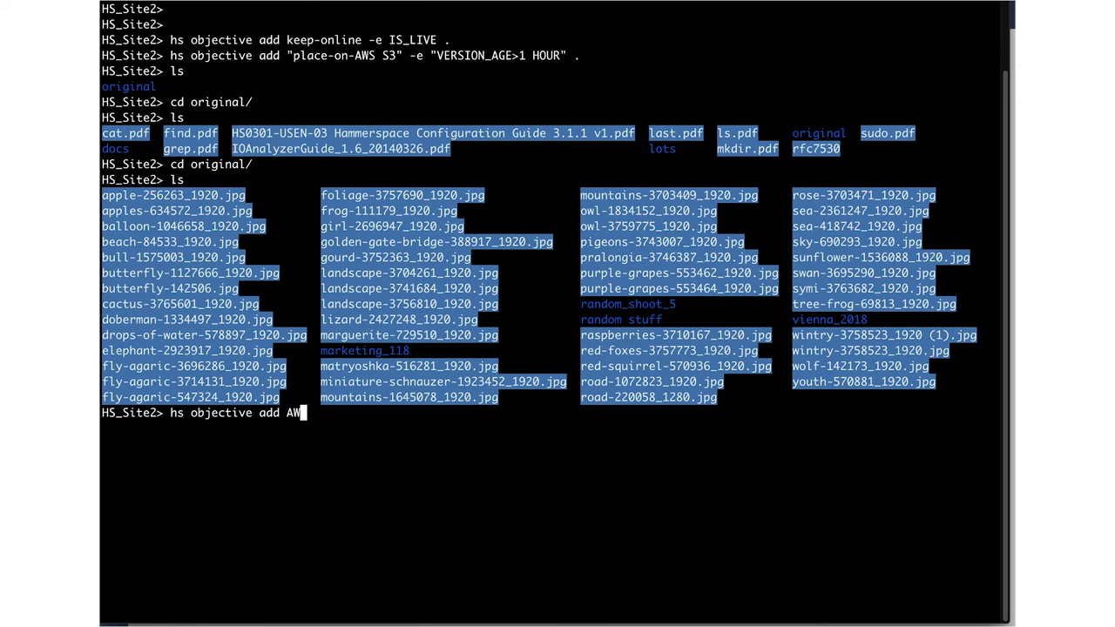
text(S_Rekognition )
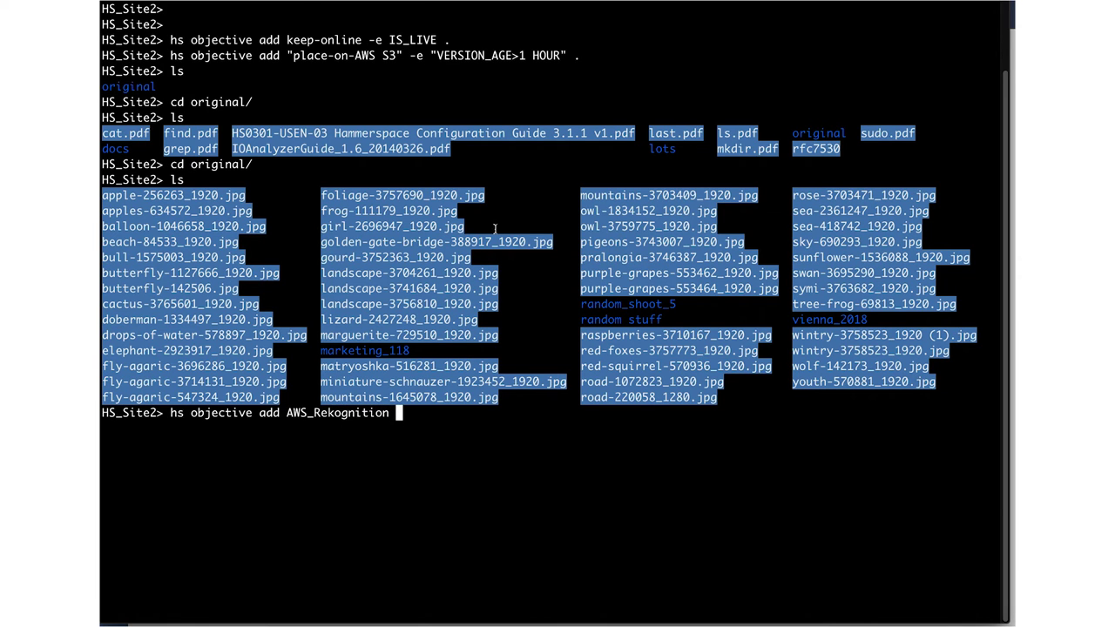
text(fro)
key(Tab)
key(Return)
List frog-111179_1920.jpg's Rekognition tags, highlighting the Tree Frog and Amphibian lines.
text(hs rekognition_tag l)
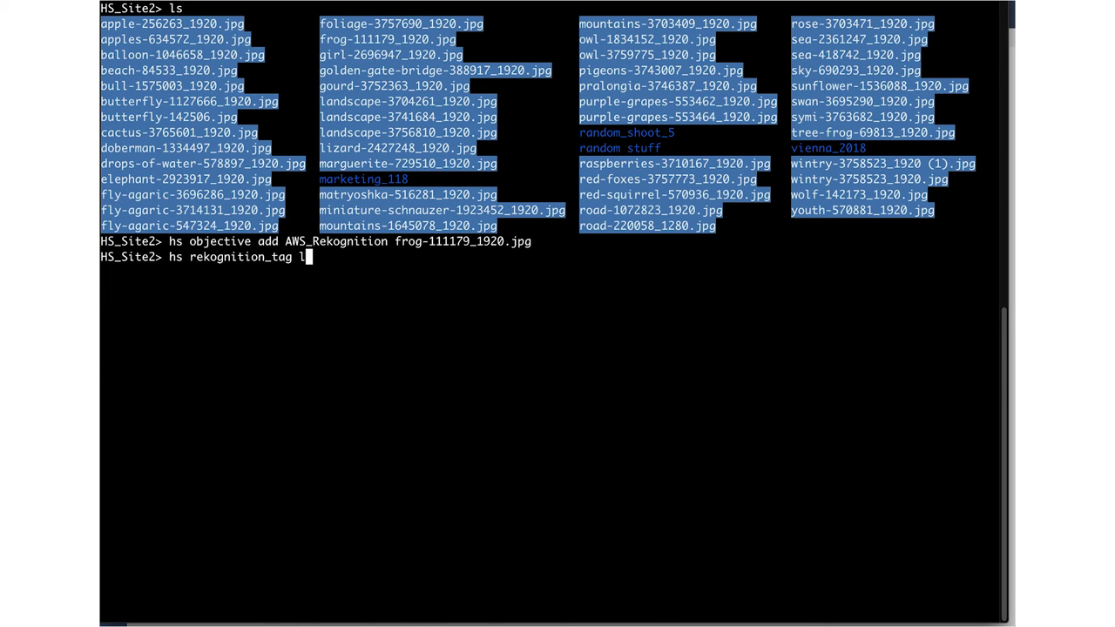
text(ist fro)
key(Tab)
key(Return)
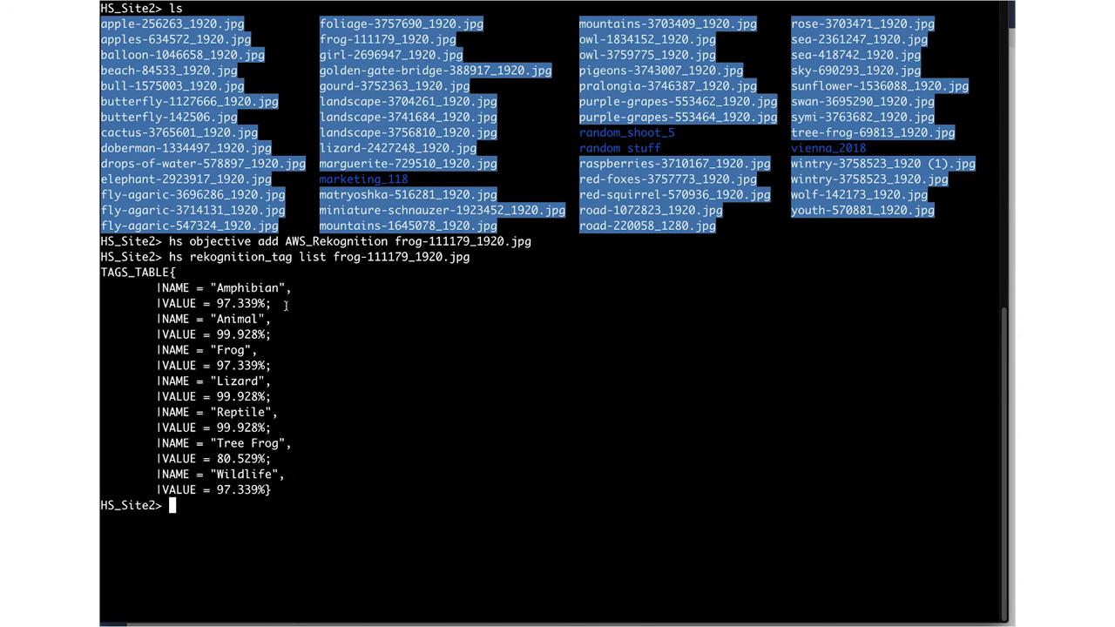
triple_click(250, 444)
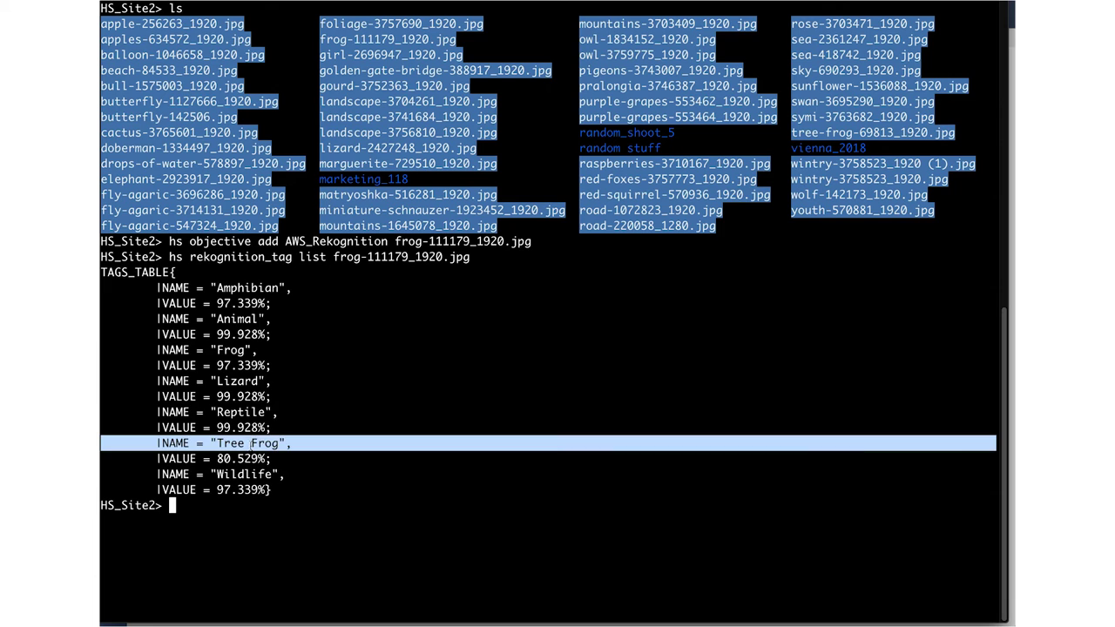
triple_click(252, 288)
click(251, 285)
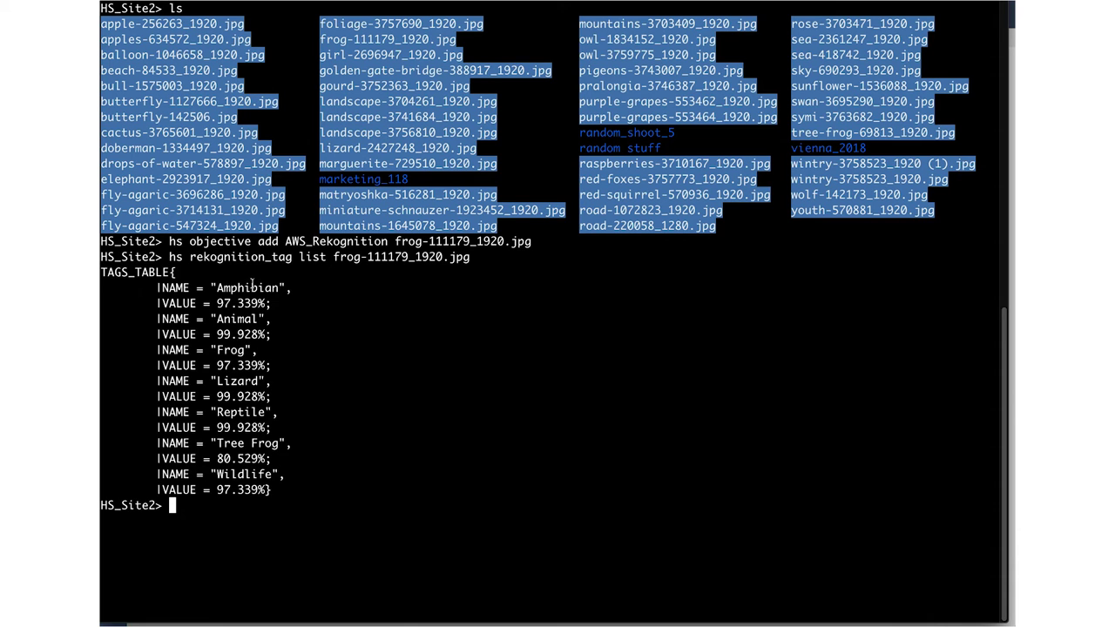
Query frog-111179_1920.jpg's MIME type (image/jpeg), then list the parent folder and query ls.pdf's MIME type.
text(hs attribute get mime frog-111179_1920.jpg)
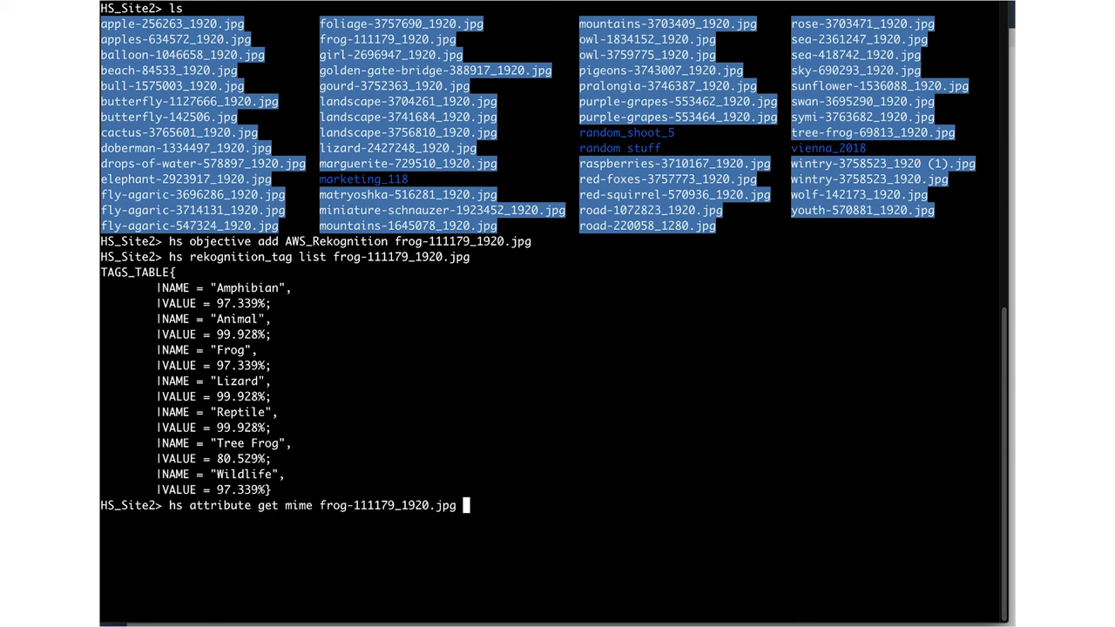
key(Return)
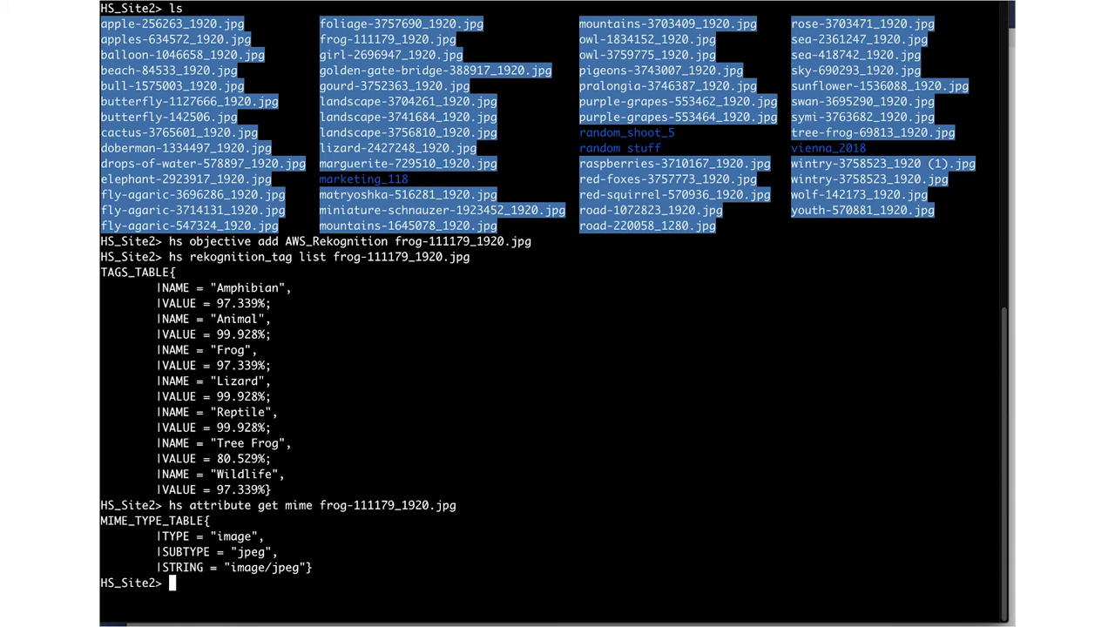
text(cd ..)
key(Return)
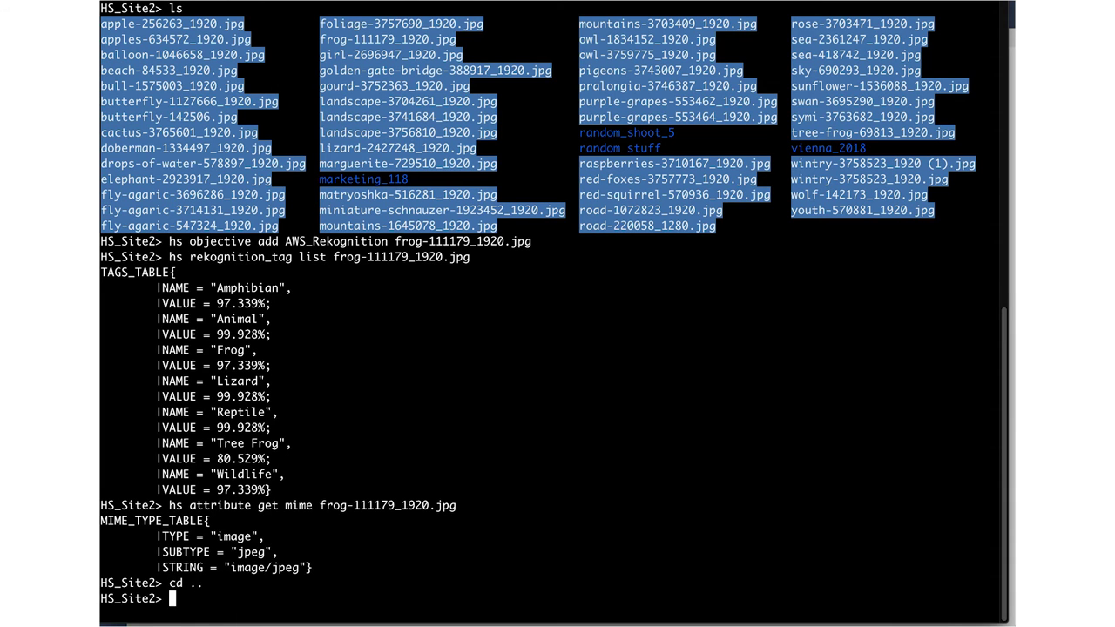
text(ls)
key(Return)
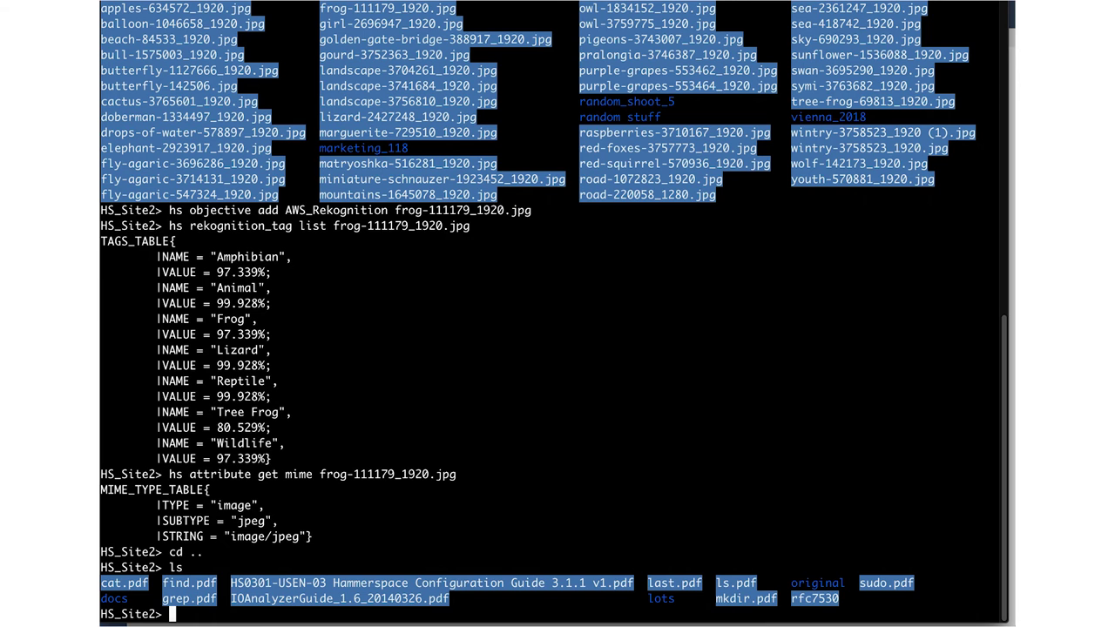
text(hs get attribute mime ls.pdf)
key(Return)
text(hs attribute get mime ls.pdf)
key(Return)
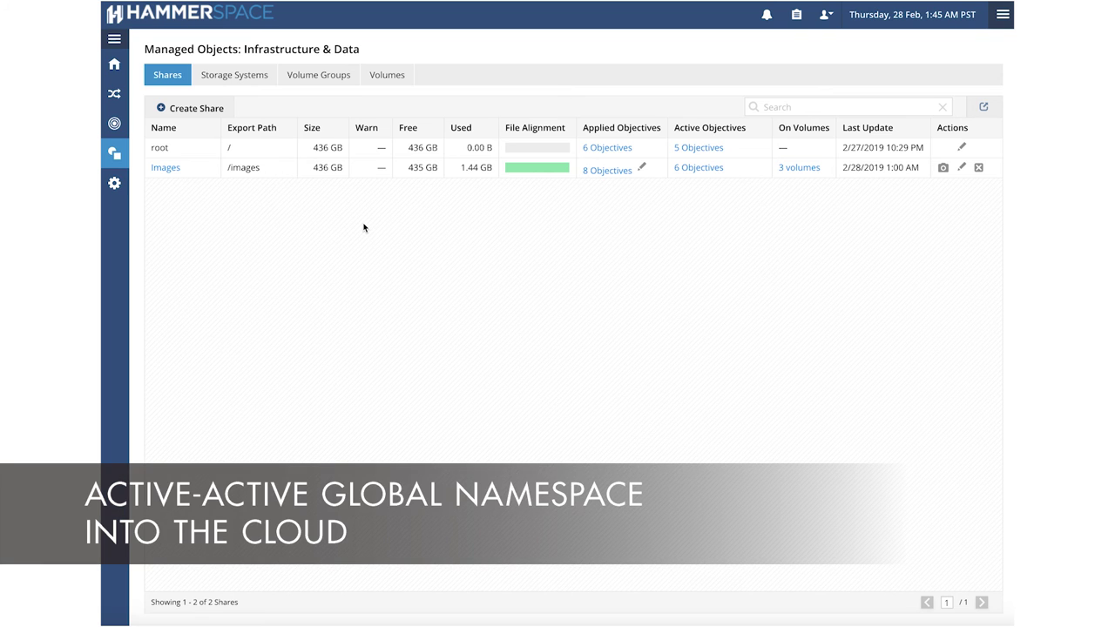
Review the Storage Systems list, then the Volumes list with the Isilon images volume and lambda-bucket-1.
click(243, 80)
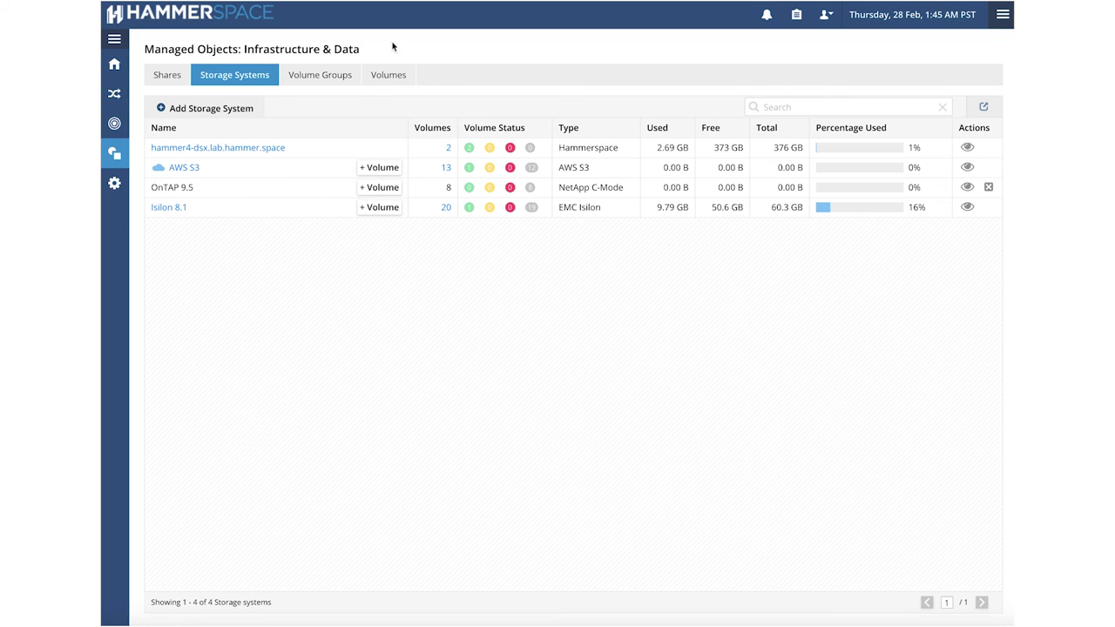
click(397, 80)
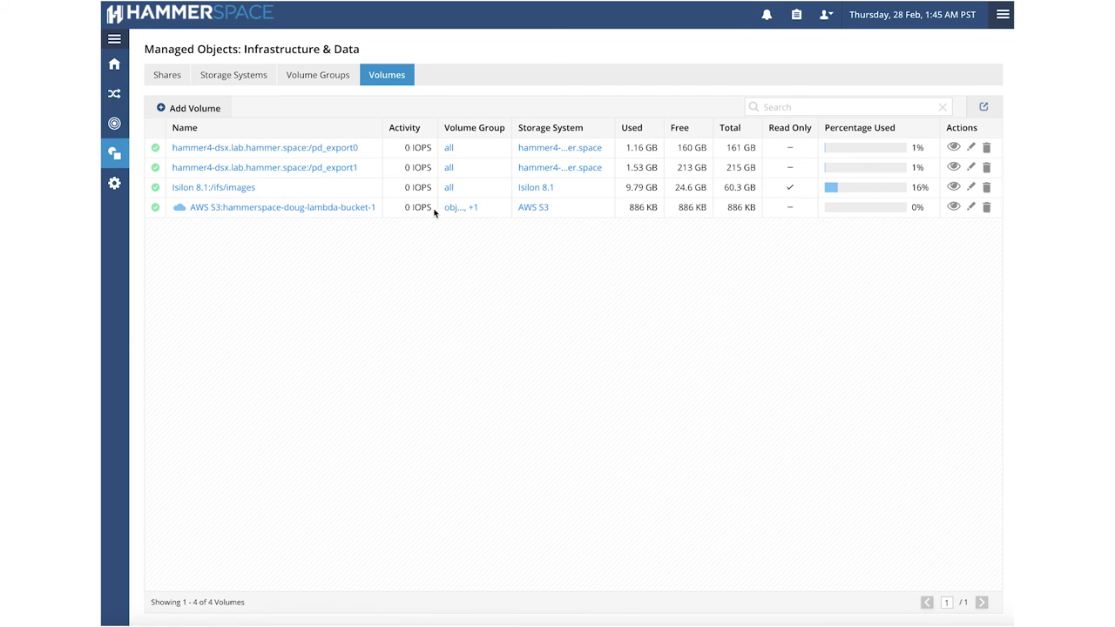
key(super+Tab)
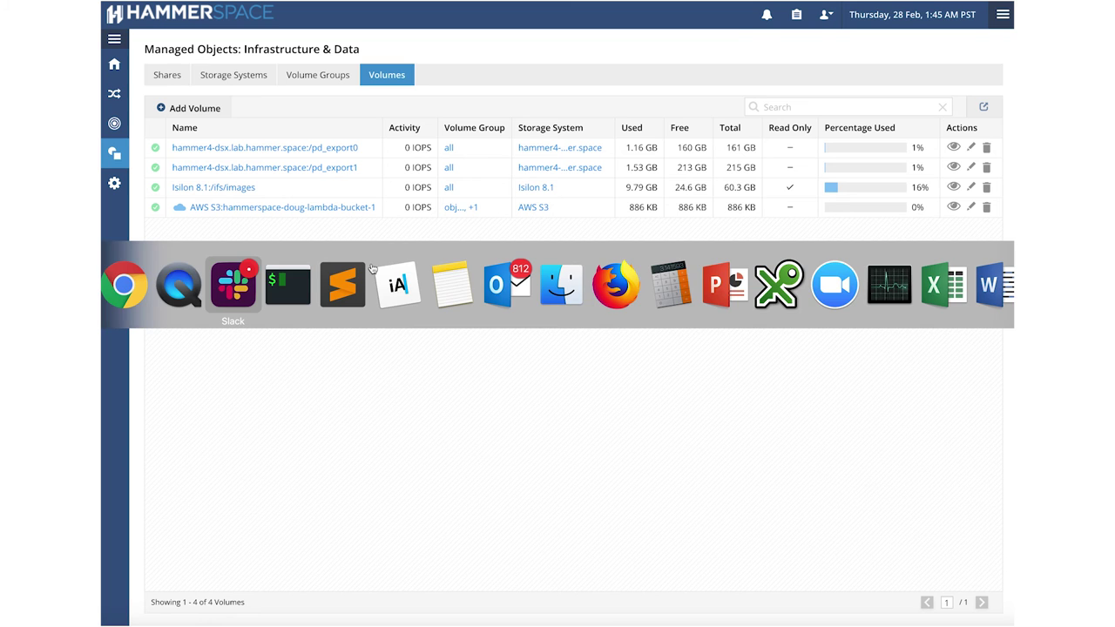
Show the Images share details with pdcli share-list --name Images.
key(super+Tab)
text(pdcli share-list --name Image)
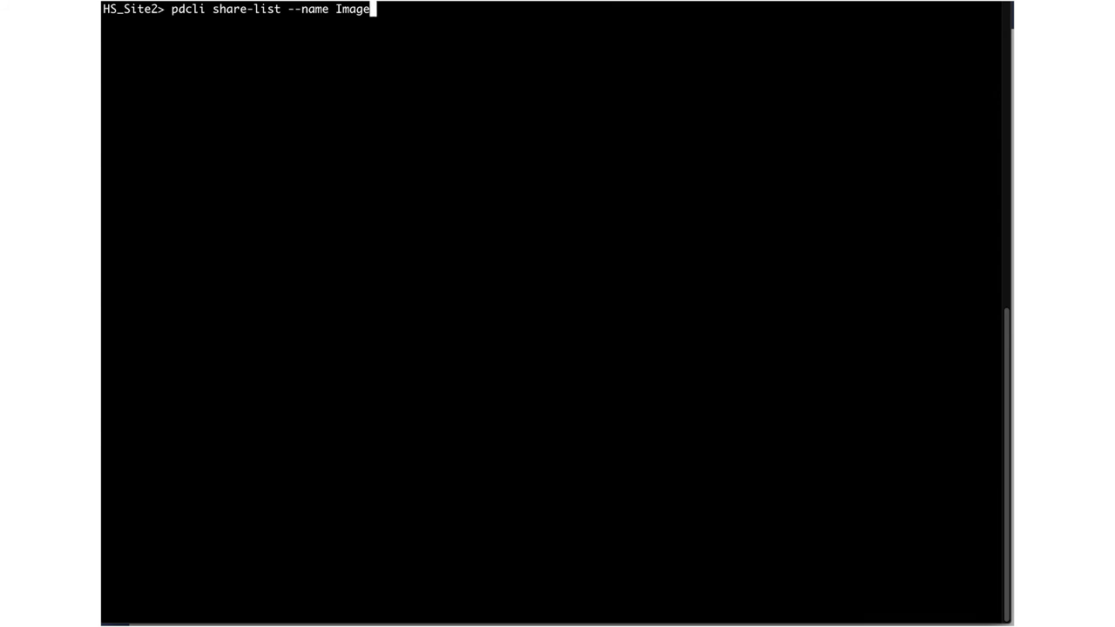
text(s)
key(Return)
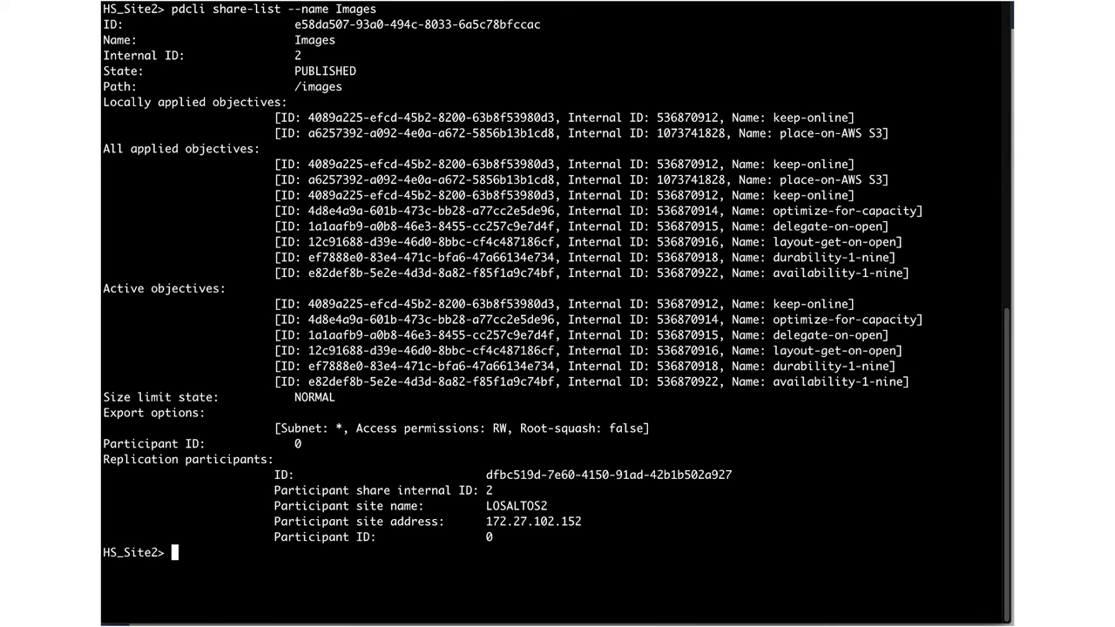
Create 5-second-interval replication of the Images share to site 172.26.182.84 using the site credentials.
text(pdcli share-replication-create --inet)
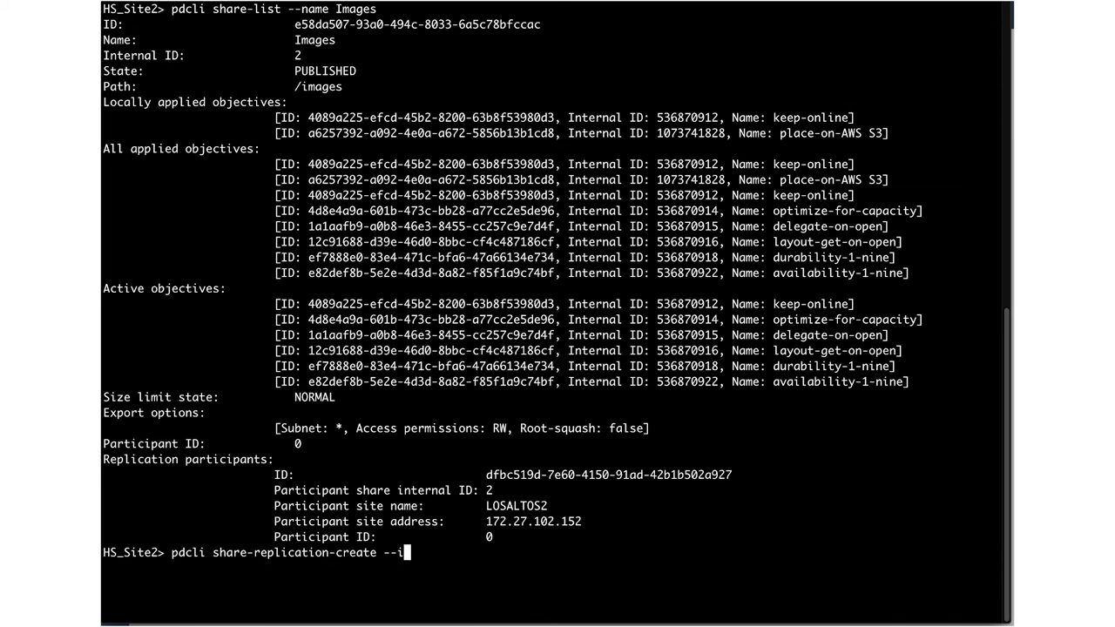
text(5 --share-name Images)
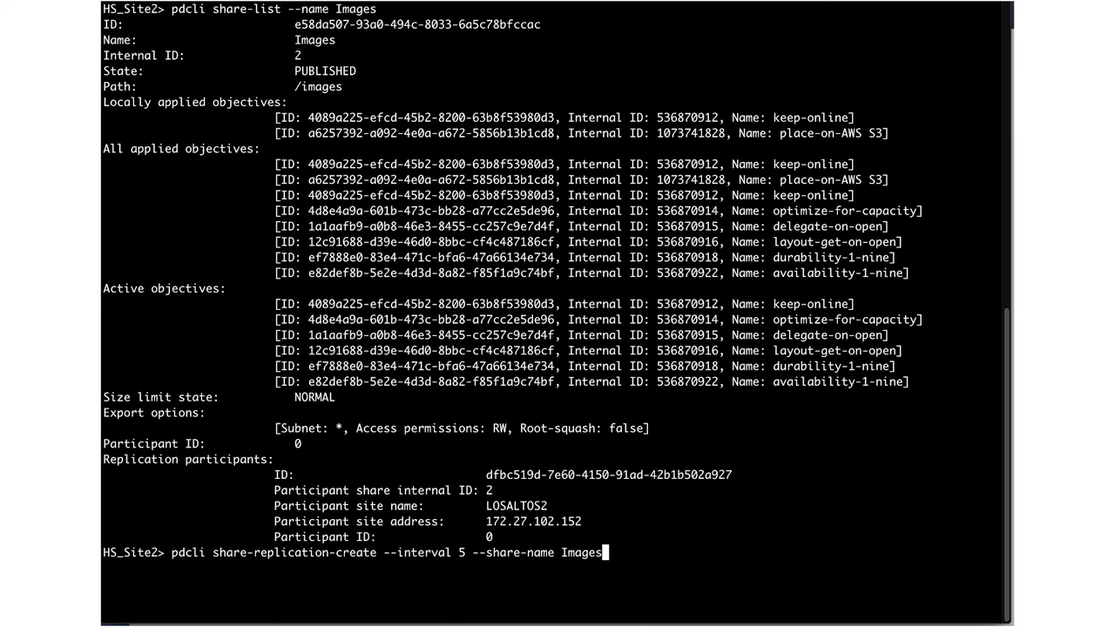
text( --site-address 172.26.182.84 --site-username )
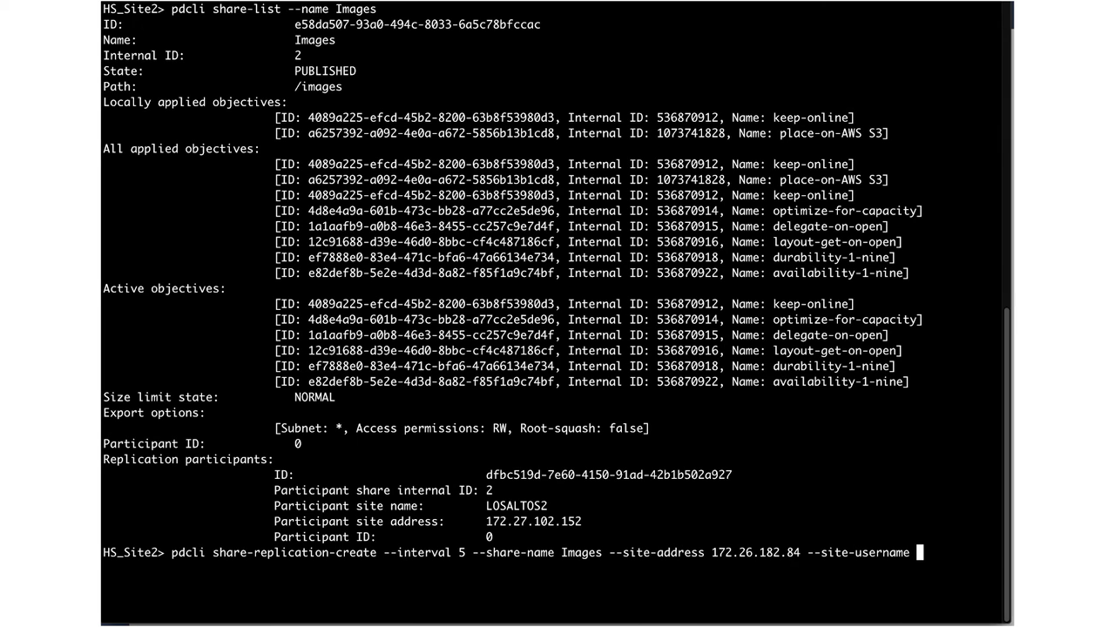
text(admin --site-paa)
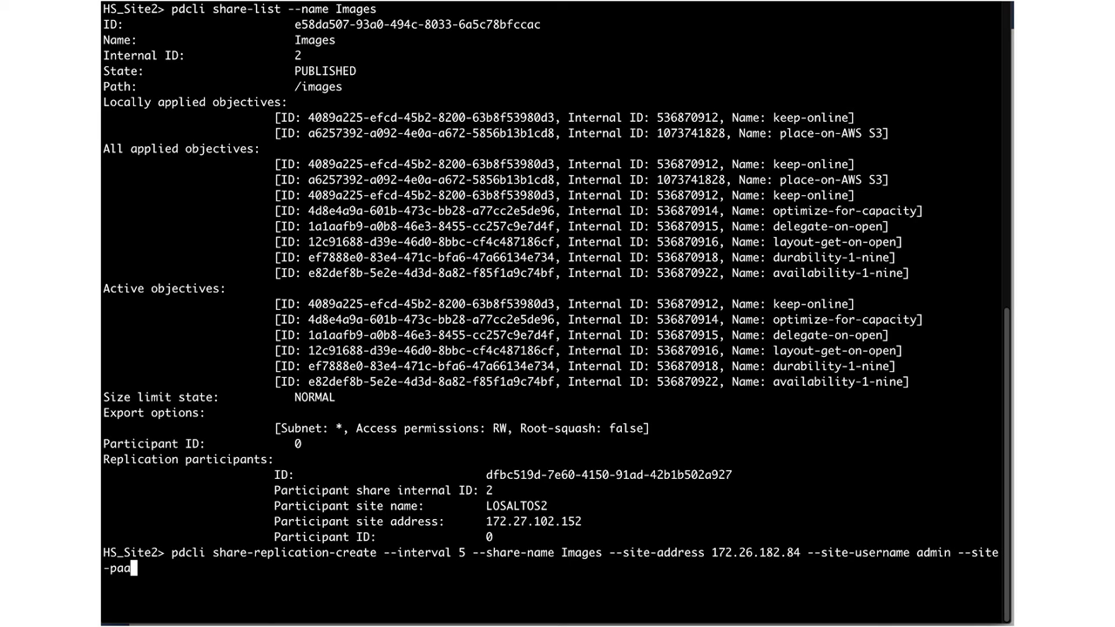
key(BackSpace)
text(ssword admin)
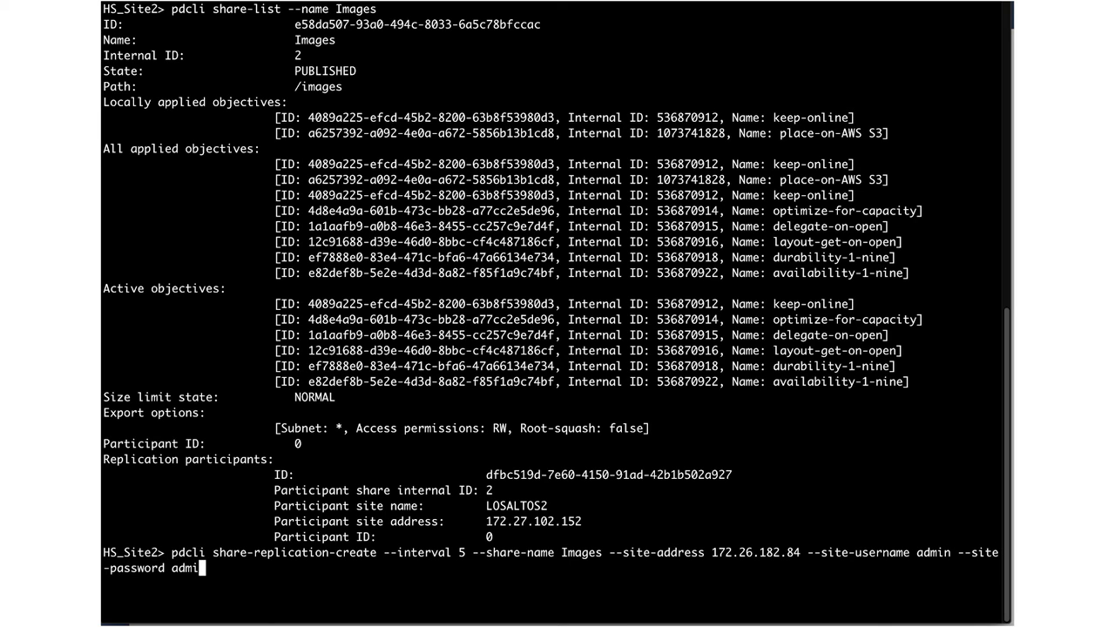
key(Return)
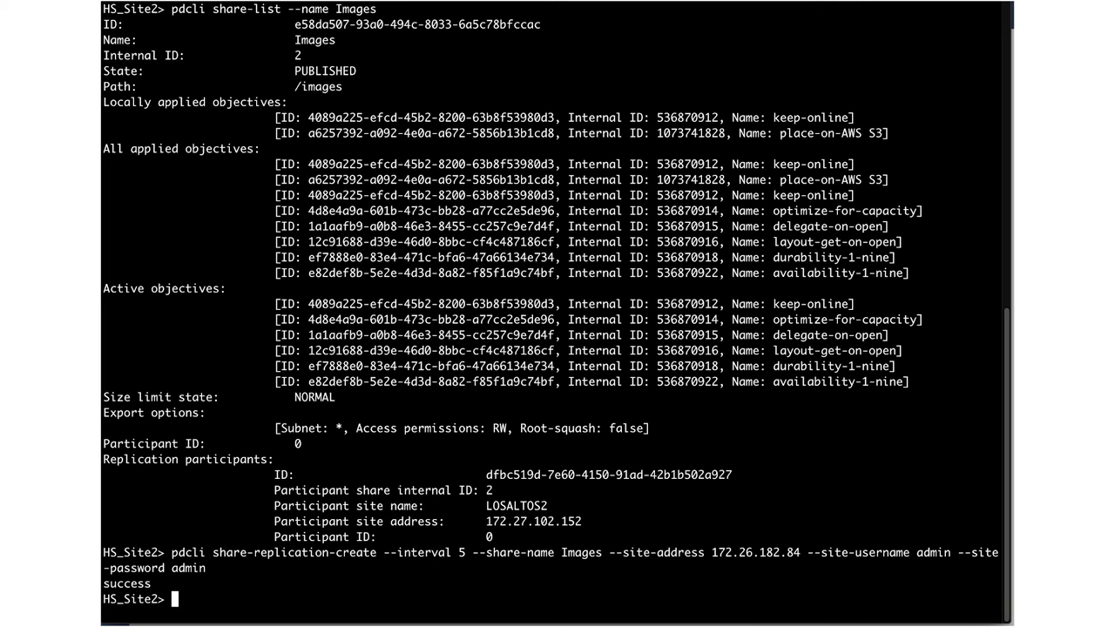
List the Images share again and highlight the new 172.26.182.84 participant, state CREATED, interval 5.
text(pdcli share-list --name Images)
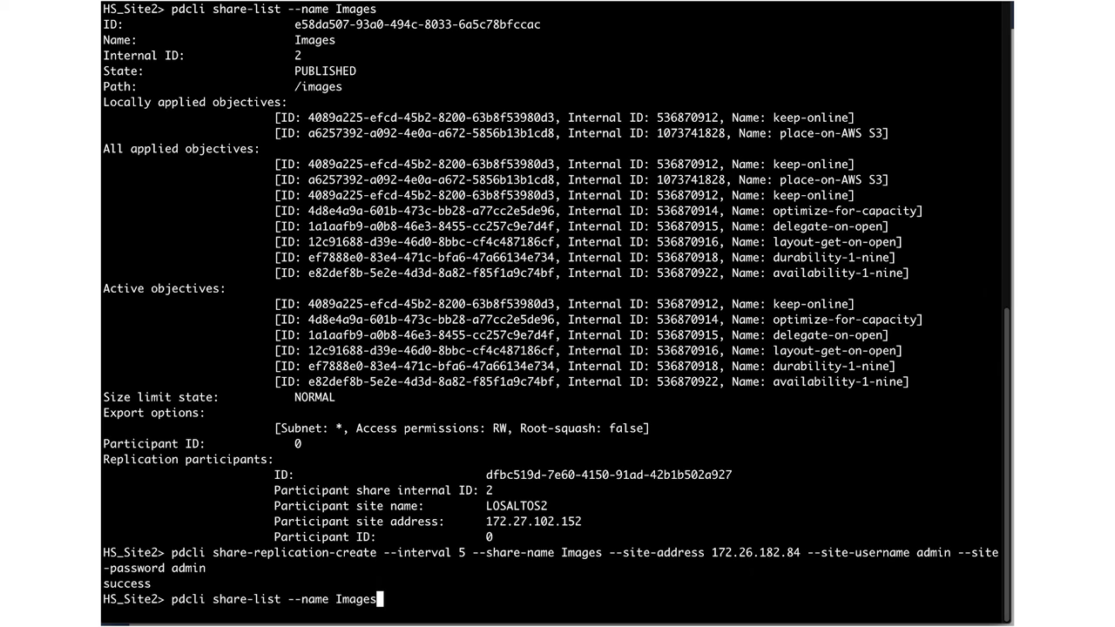
key(Return)
drag(488, 506, 572, 599)
click(572, 599)
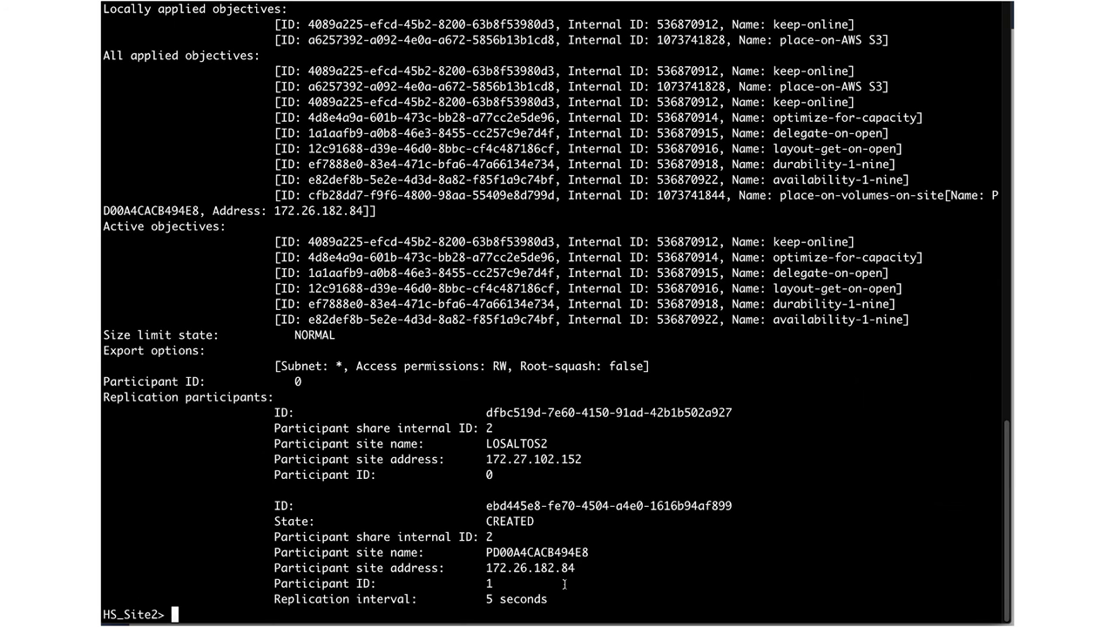
Show the path /mnt/pdfs/images/original and its long file listing, including ls.pdf and rfc7530.
double_click(561, 568)
text(pwd)
key(Return)
text(ls)
key(Return)
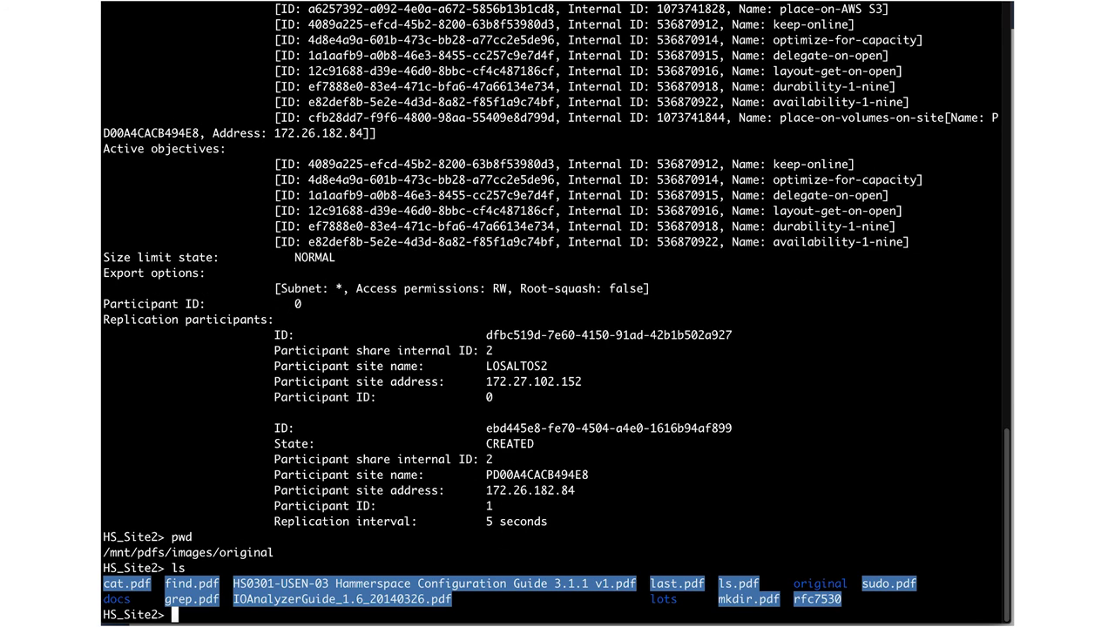
text(ls -l)
key(Return)
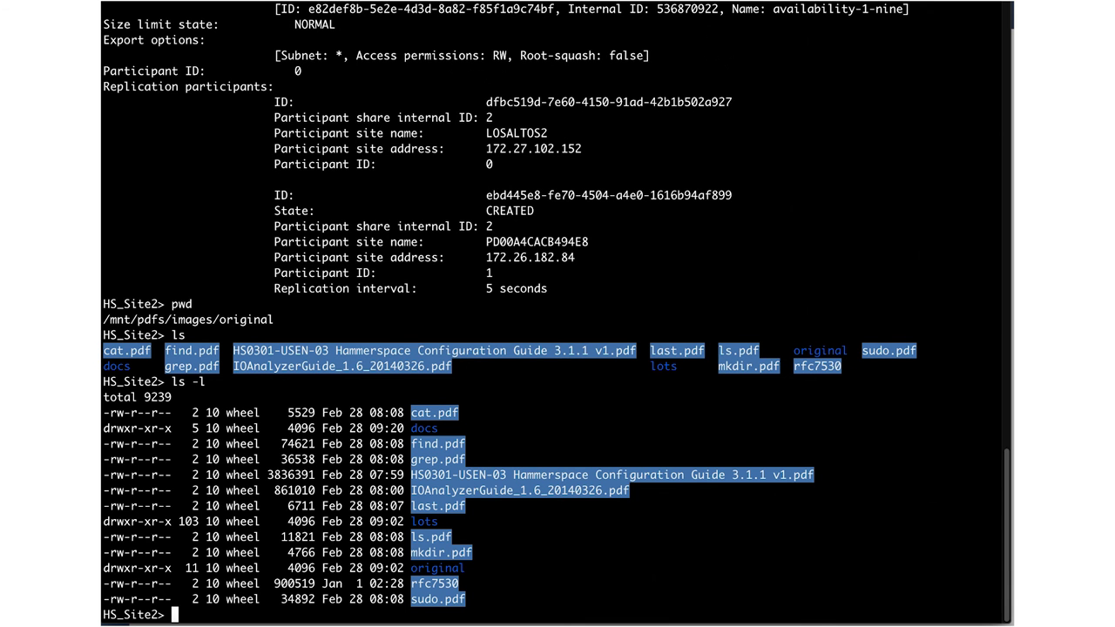